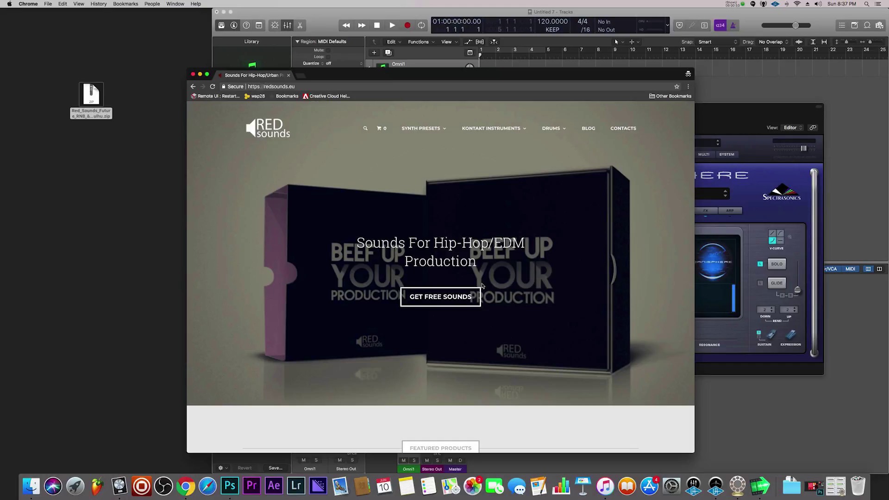
Scroll redsounds.eu to Featured Products, showing the Cthulhu chord pack, and extract the downloaded zip
scroll(481, 285, "down", 5)
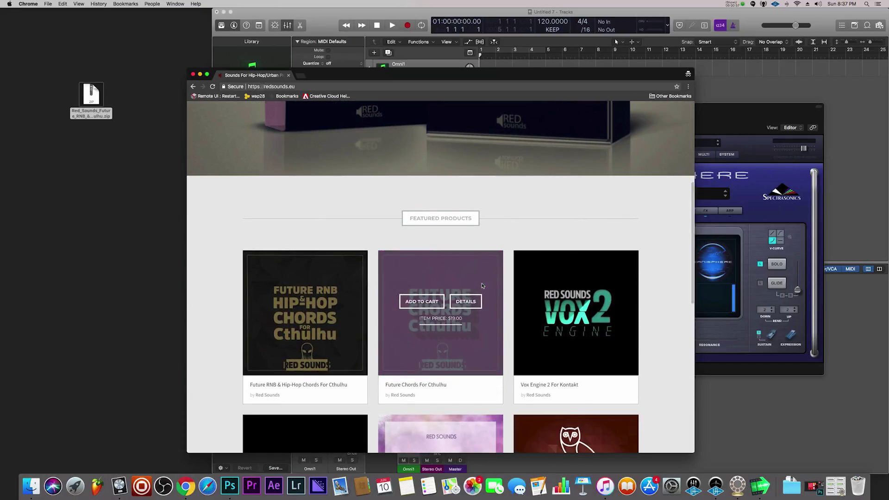
mouse_move(315, 319)
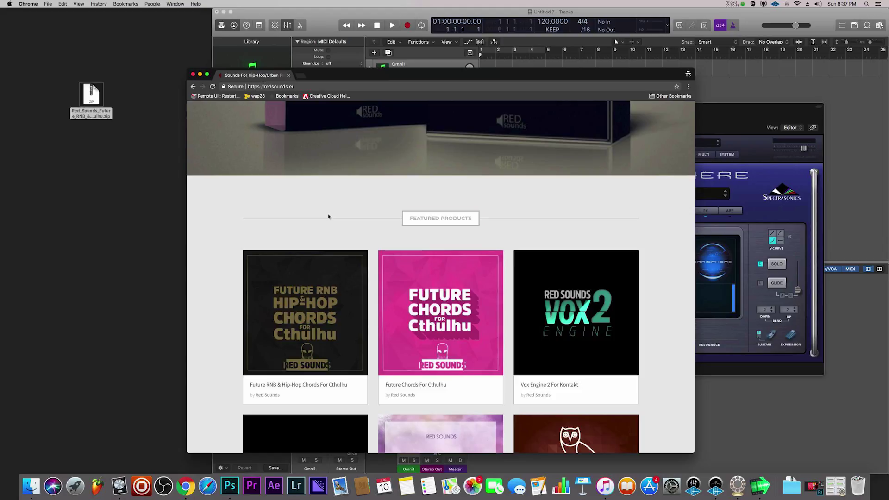
scroll(328, 216, "up", 5)
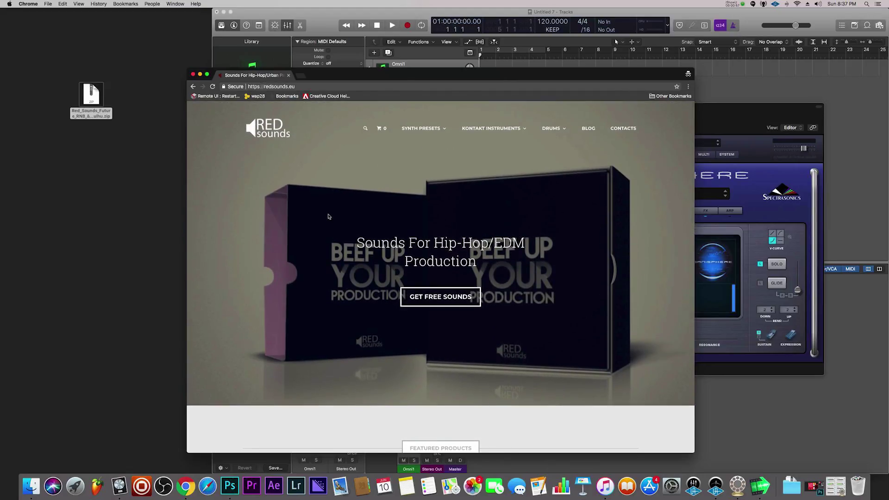
scroll(328, 216, "down", 3)
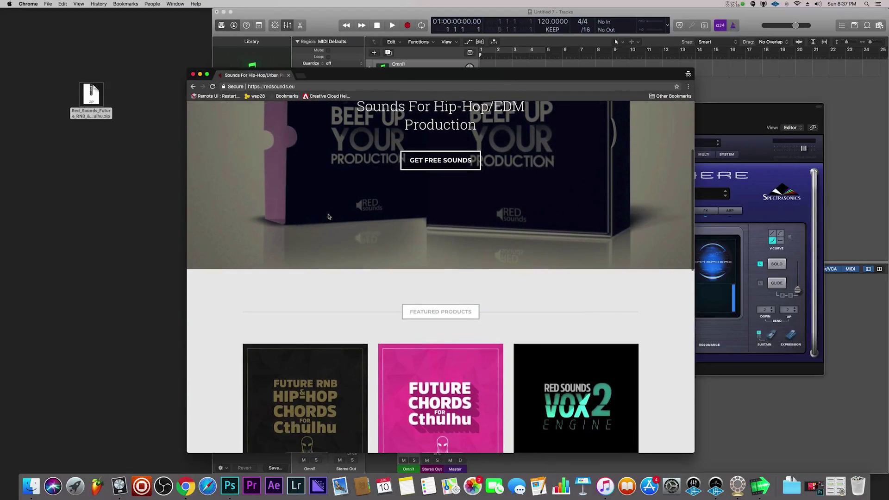
scroll(328, 216, "down", 2)
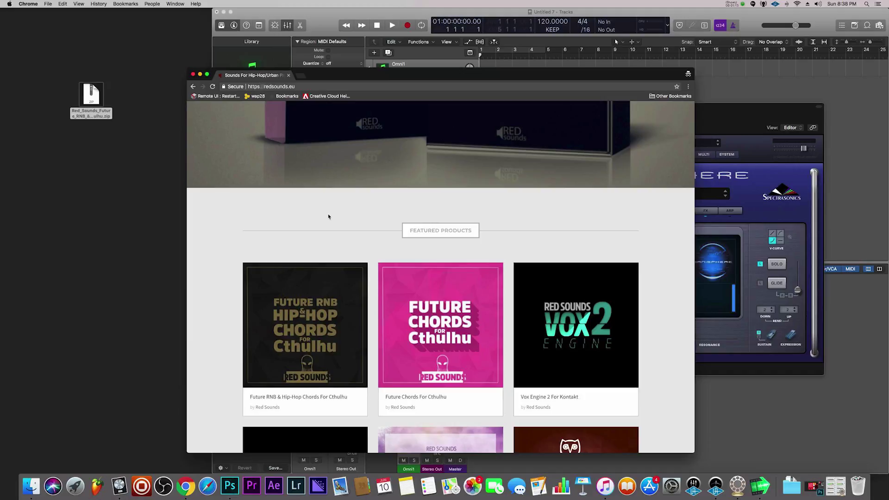
double_click(93, 103)
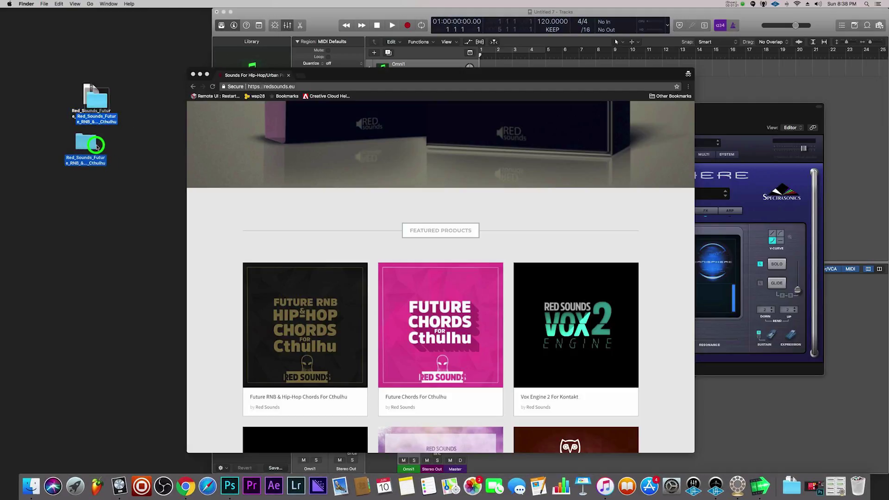
Open the extracted Cthulhu folder and widen the Name column so full file names show
left_click(84, 148)
double_click(84, 148)
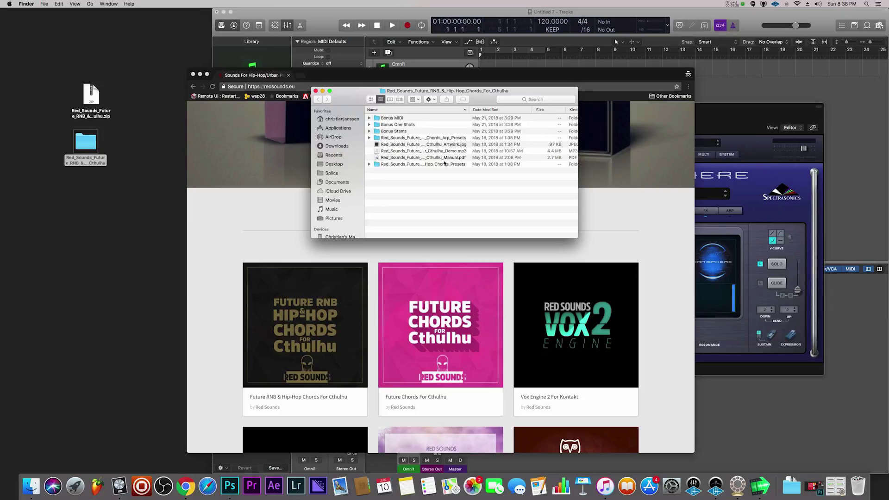
left_click(387, 138)
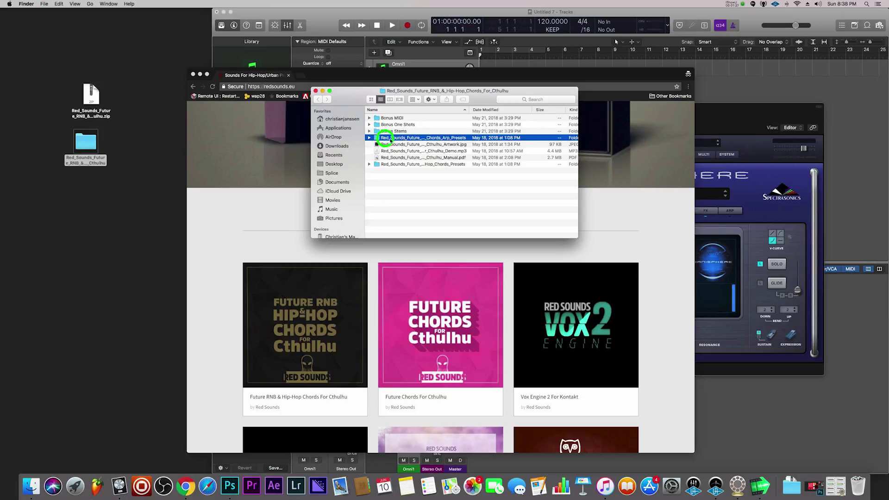
left_click(448, 165)
left_click_drag(469, 110, 531, 110)
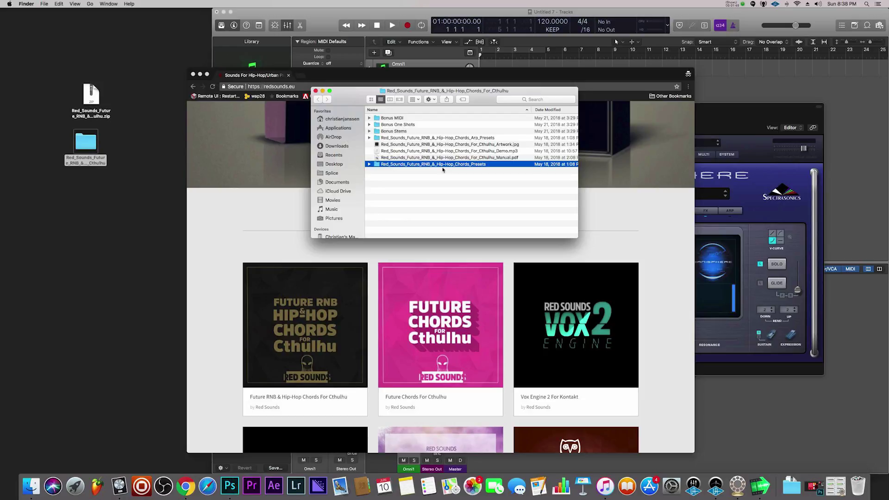
left_click_drag(532, 75, 355, 387)
Close Finder and the Omnisphere window, then insert CthulhuMFX in Omni1's MIDI FX slot
left_click(315, 91)
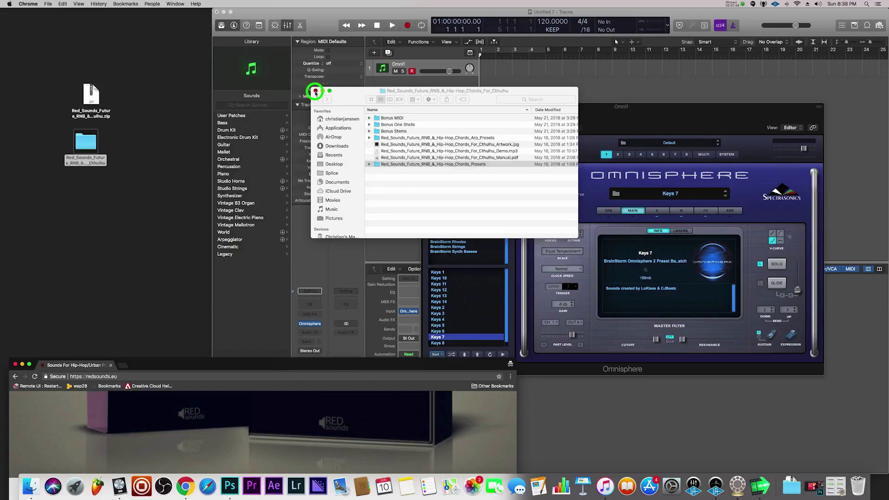
left_click(311, 234)
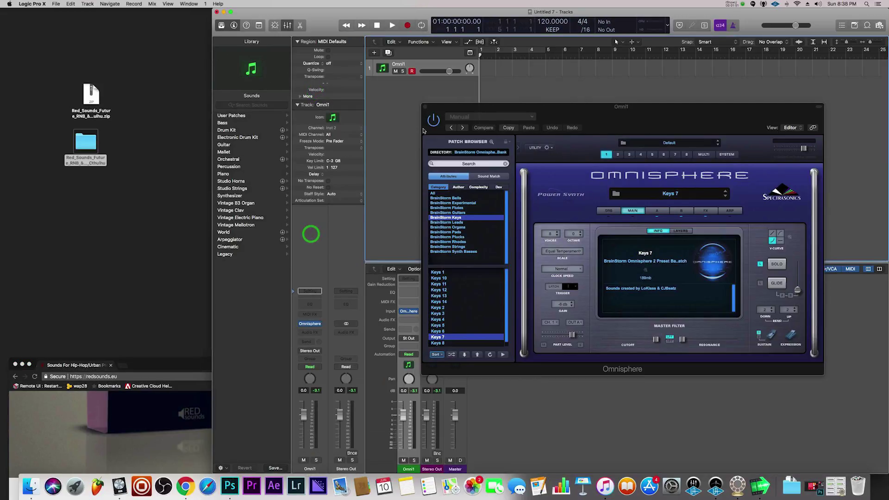
left_click(426, 108)
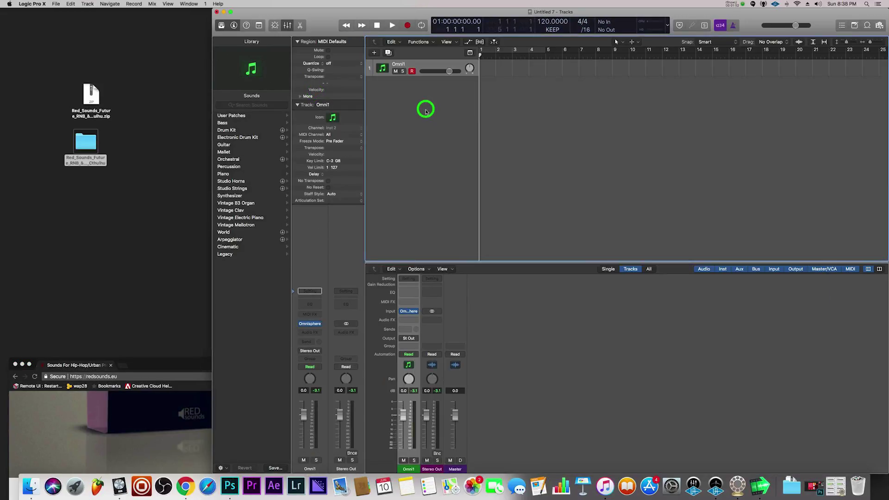
left_click(320, 317)
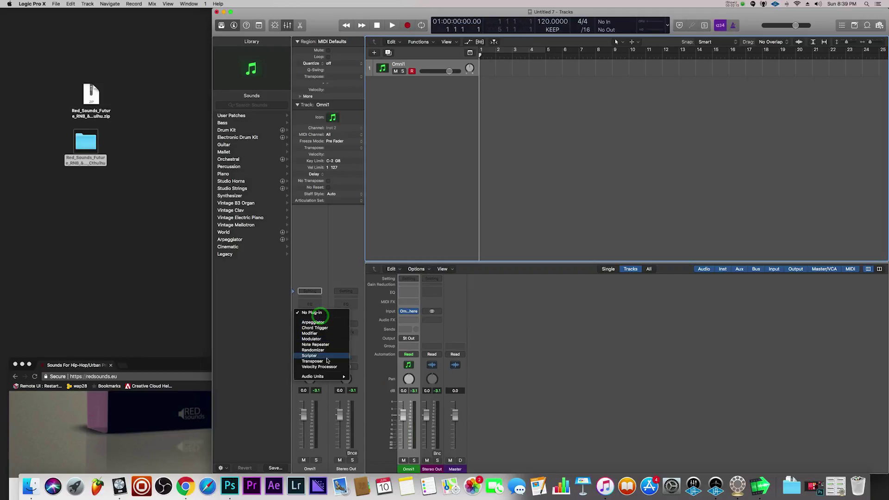
mouse_move(336, 379)
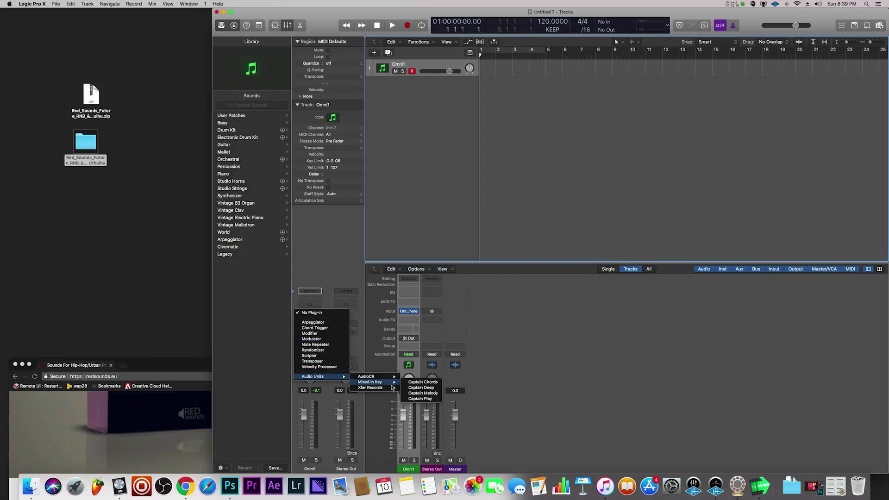
mouse_move(389, 388)
left_click(416, 388)
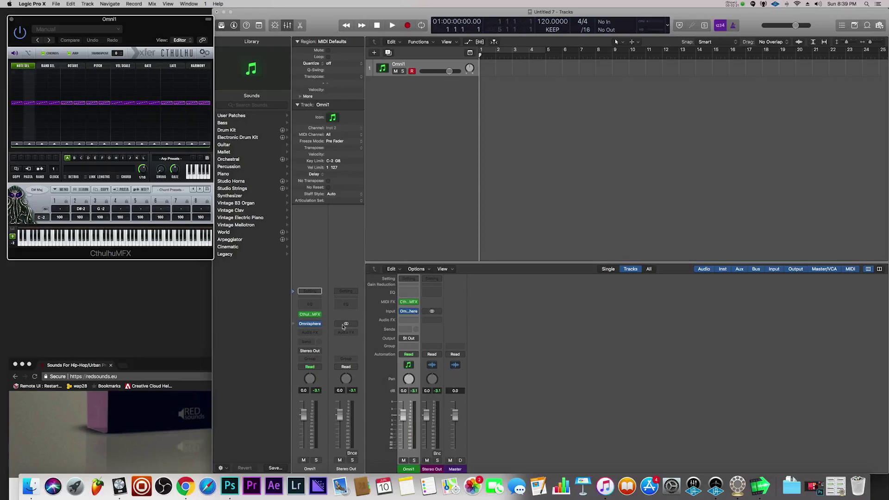
Remove CthulhuMFX, reinsert it on Omni1, and centre its plug-in window
left_click(323, 317)
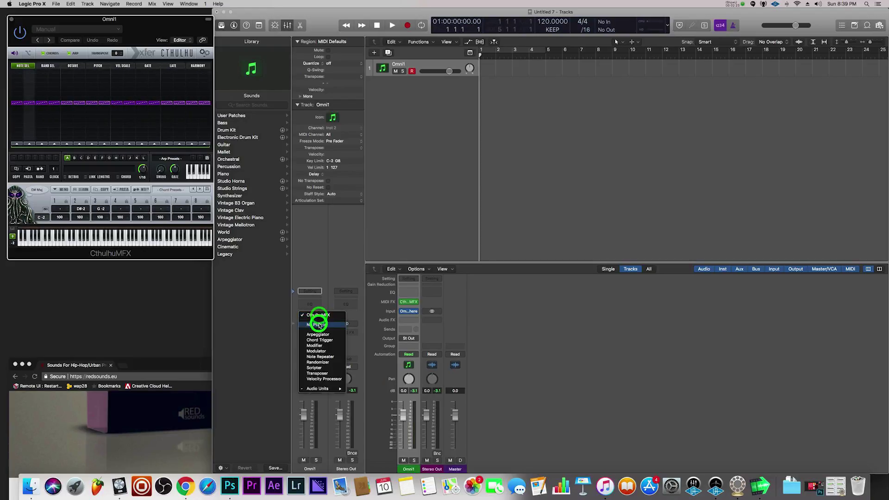
left_click(307, 317)
left_click(309, 315)
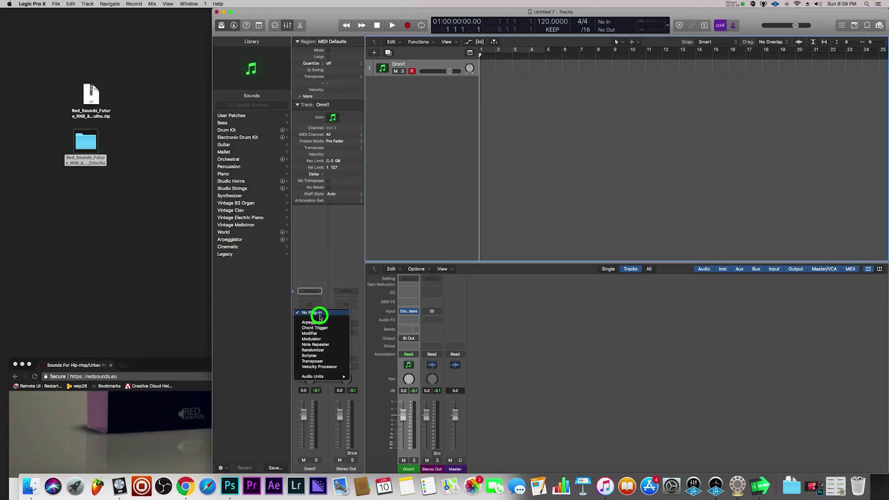
mouse_move(340, 377)
mouse_move(372, 387)
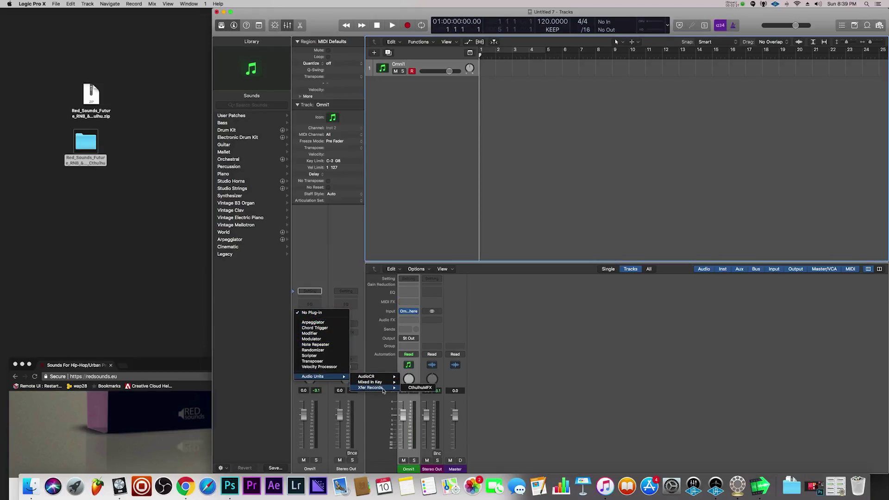
left_click(414, 389)
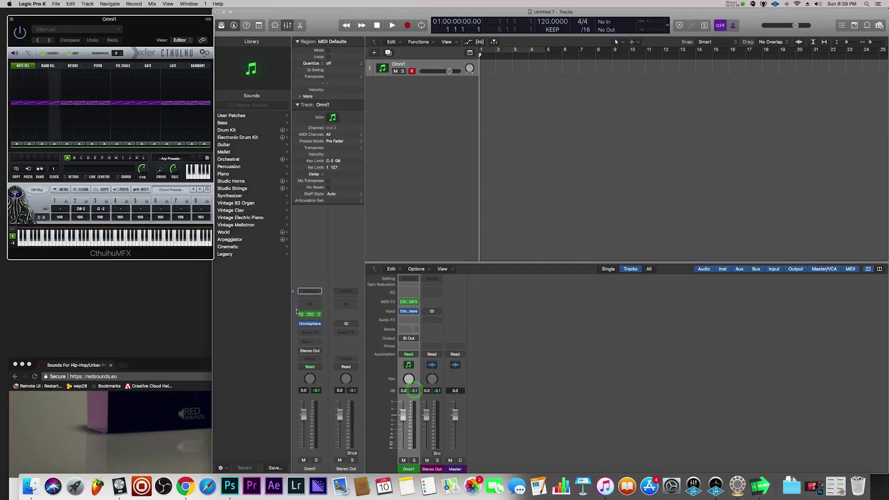
left_click_drag(139, 26, 358, 48)
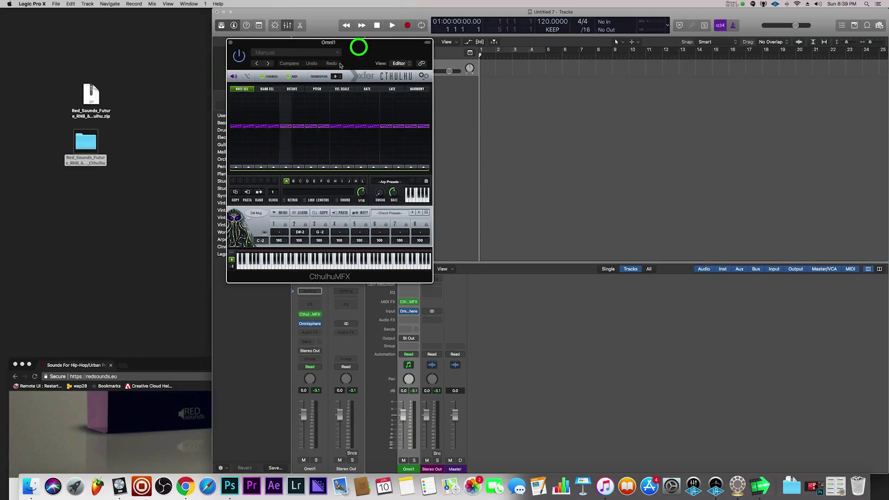
Disable Cthulhu's ARP, check its chord presets, and reveal the Cthulhu Presets folder in Finder
left_click(289, 77)
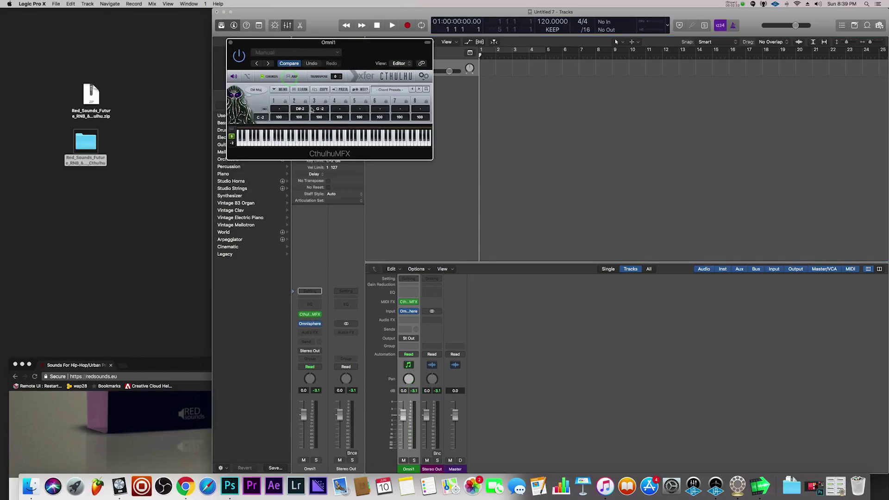
left_click(391, 90)
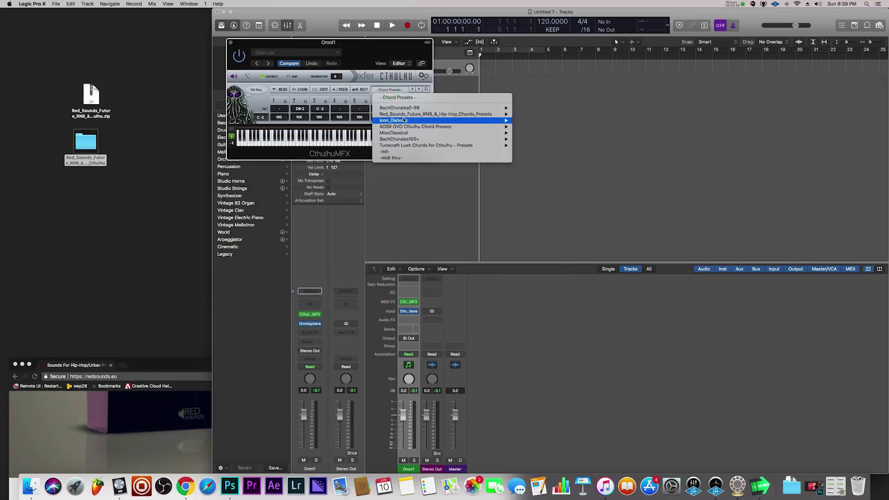
mouse_move(405, 115)
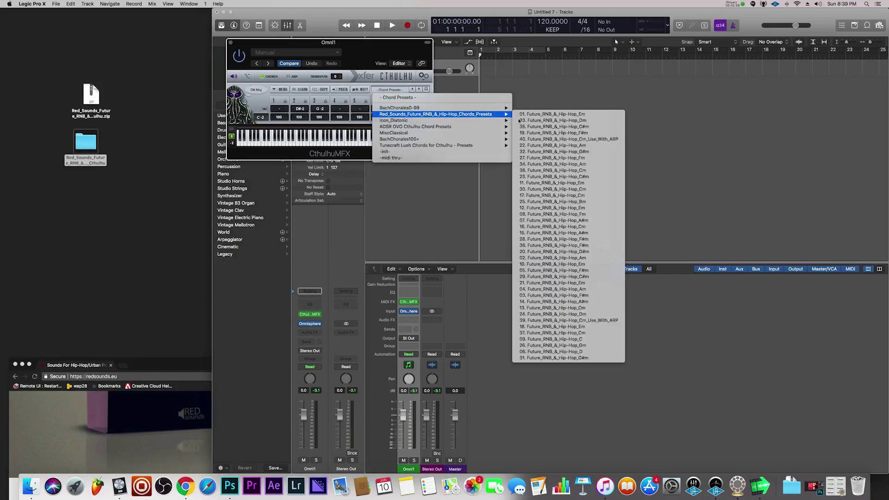
left_click(370, 57)
left_click(424, 77)
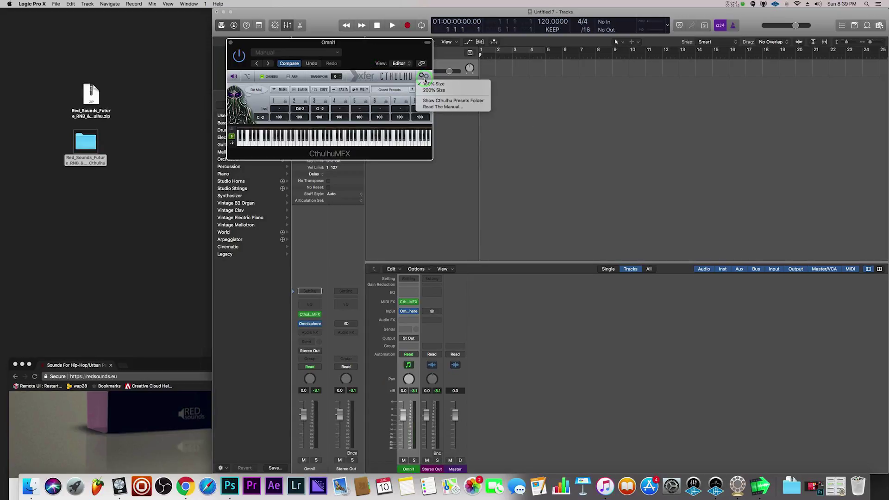
left_click(434, 101)
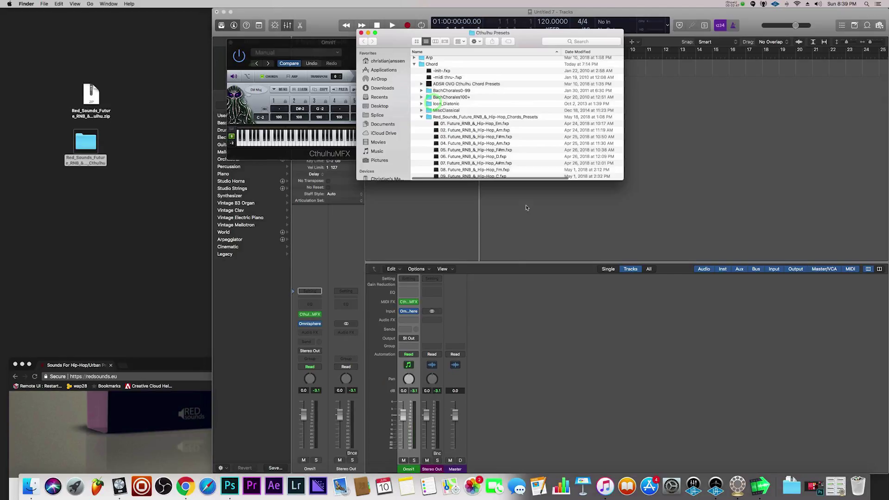
left_click(421, 117)
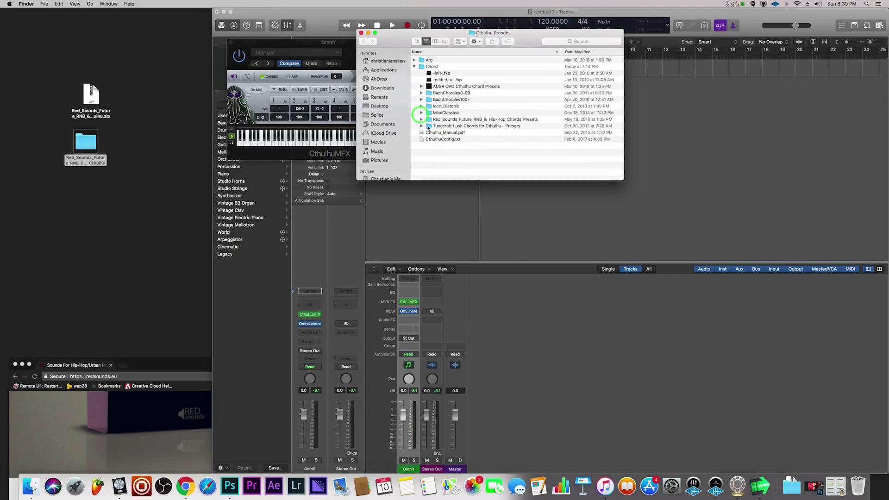
left_click(415, 67)
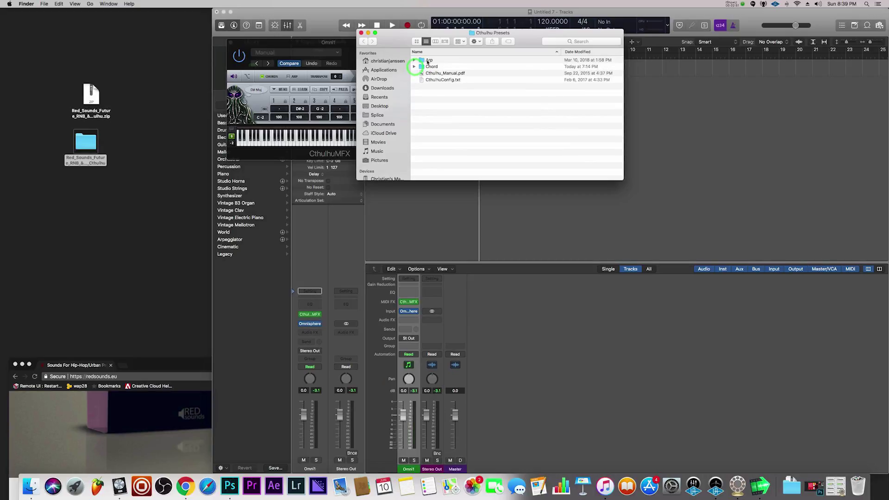
left_click(414, 67)
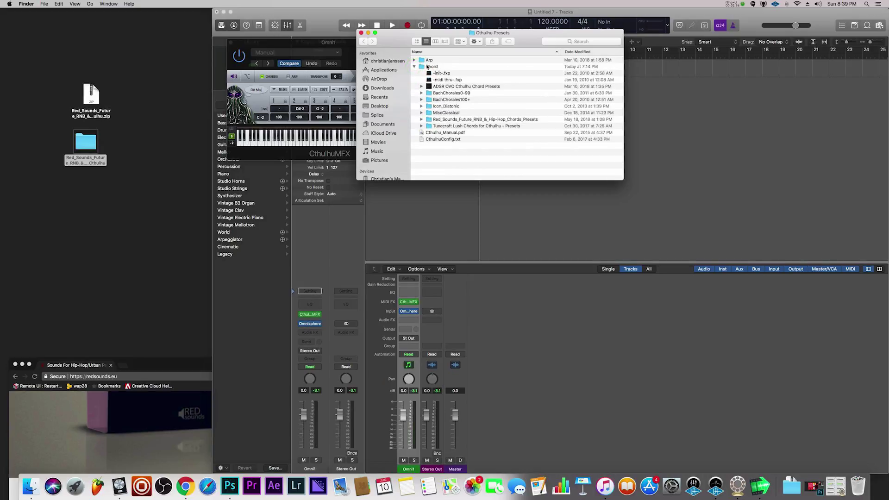
double_click(87, 141)
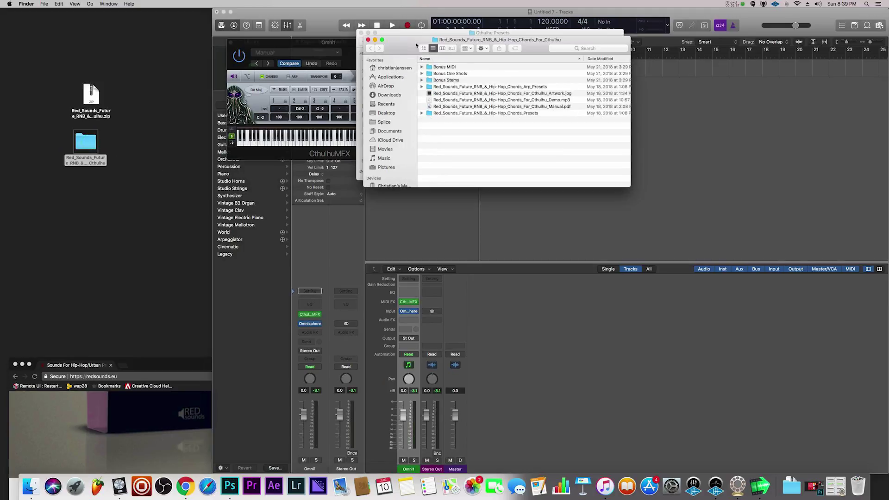
left_click_drag(409, 33, 115, 33)
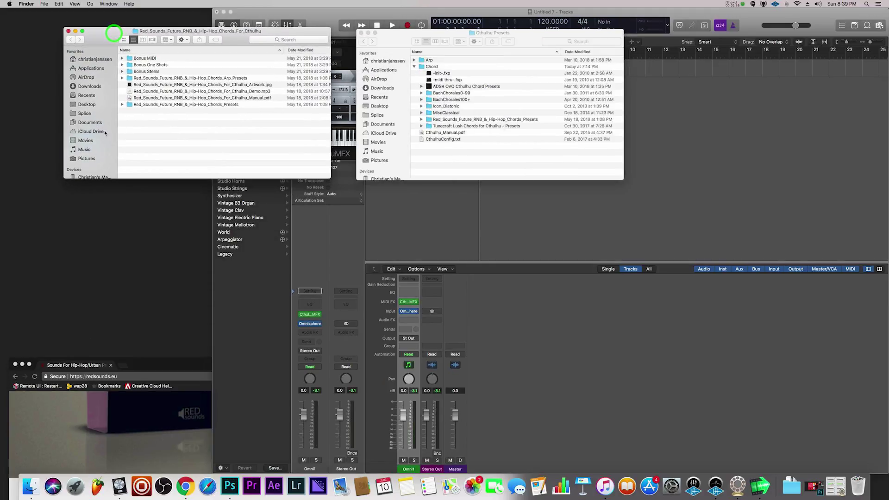
left_click(176, 105)
left_click_drag(130, 107, 130, 136)
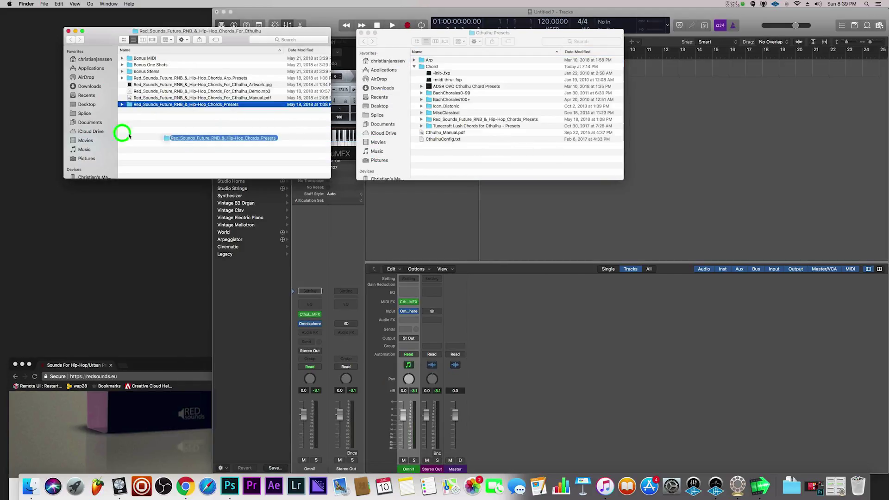
left_click(130, 135)
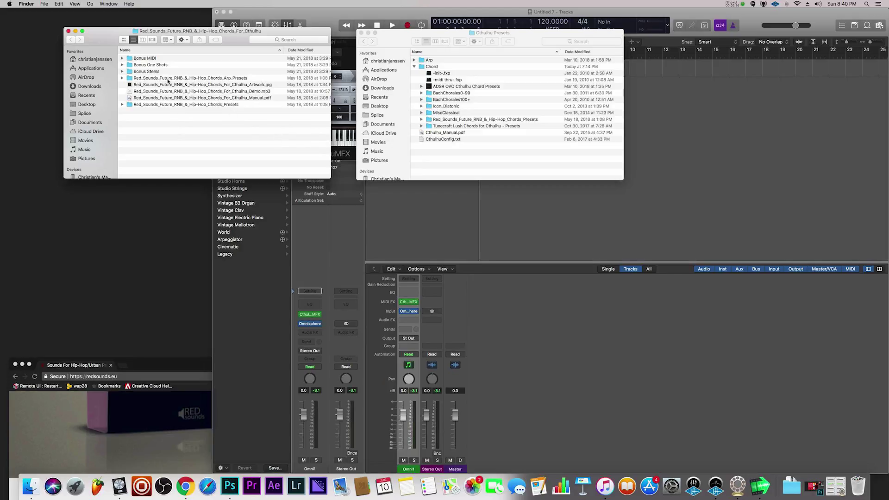
left_click(68, 31)
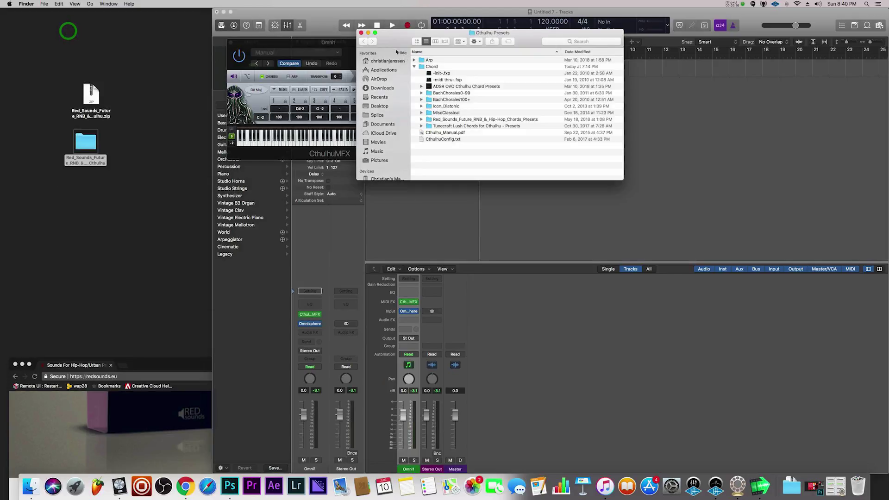
Close the presets folder, place the Omnisphere Keys 7 window below Cthulhu, and list the Red_Sounds presets
left_click(361, 33)
left_click(310, 324)
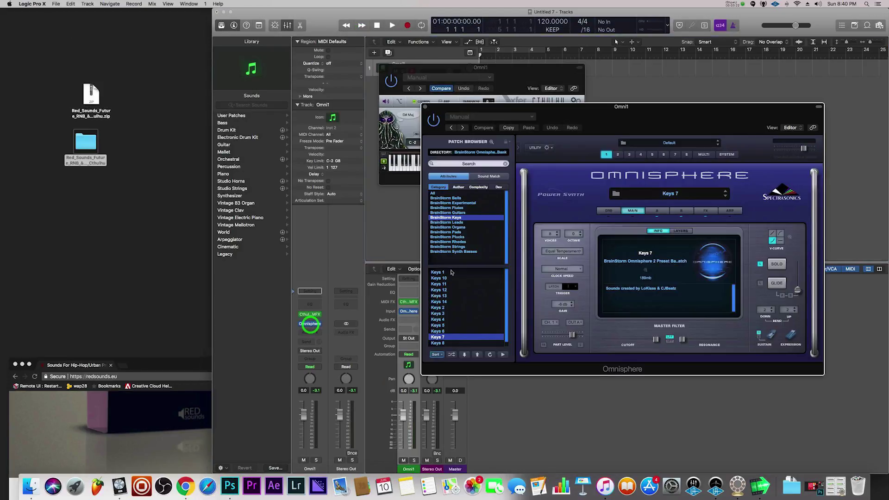
left_click_drag(590, 114, 487, 118)
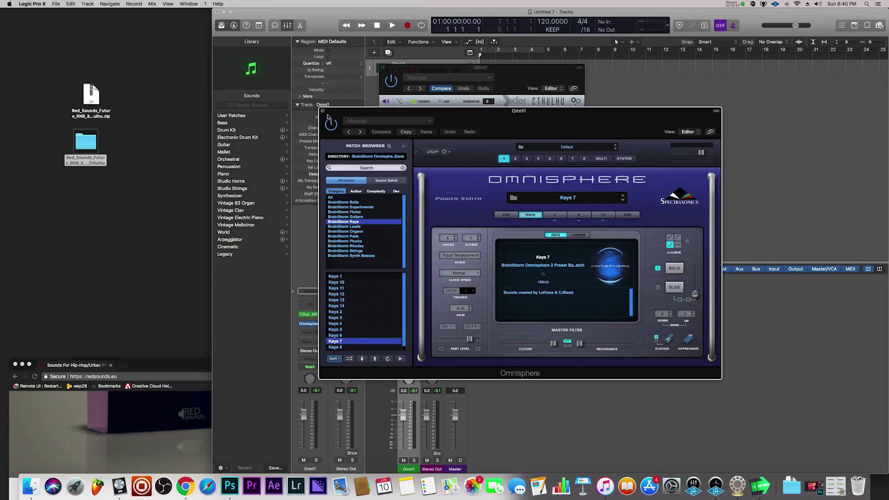
left_click_drag(327, 114, 283, 193)
left_click(532, 116)
mouse_move(561, 141)
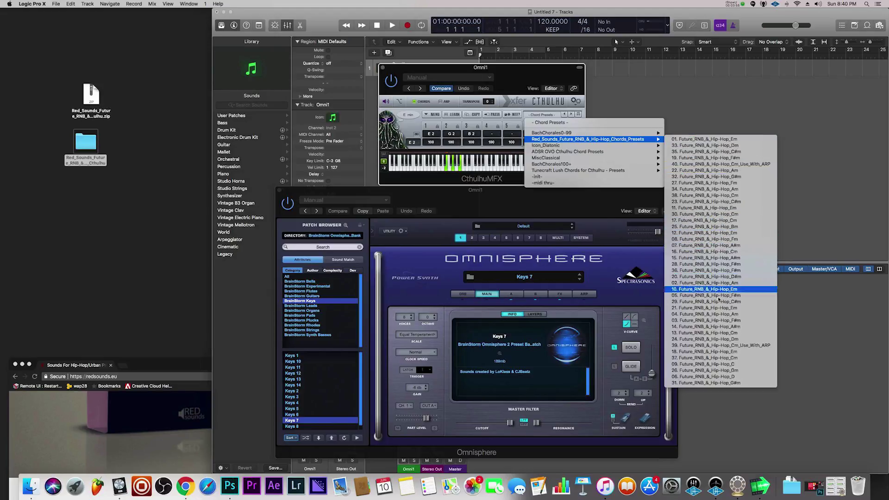
Load the 03. Future_RNB_&_Hip-Hop_F#m preset into Cthulhu, replacing the briefly loaded Em preset
left_click(712, 314)
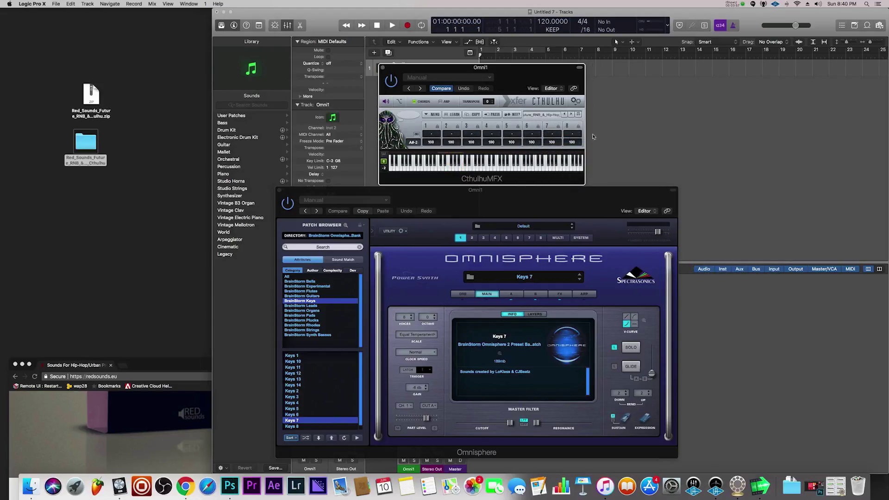
left_click(550, 115)
mouse_move(611, 139)
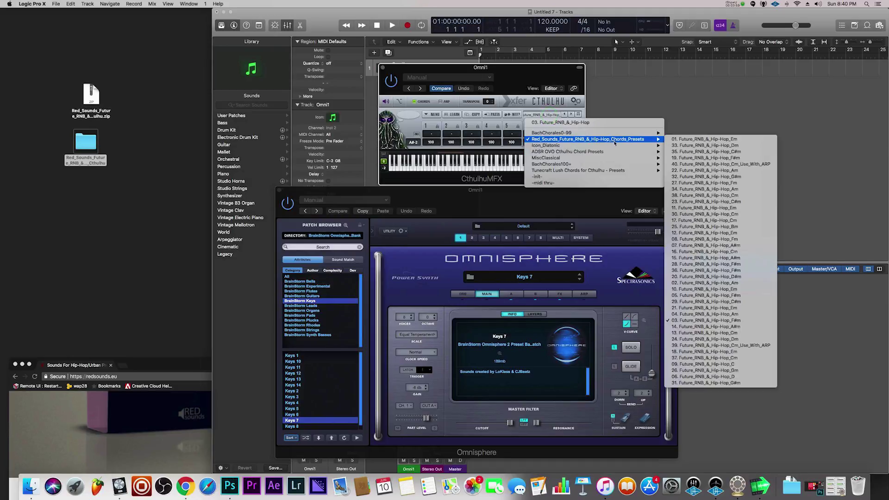
left_click(744, 325)
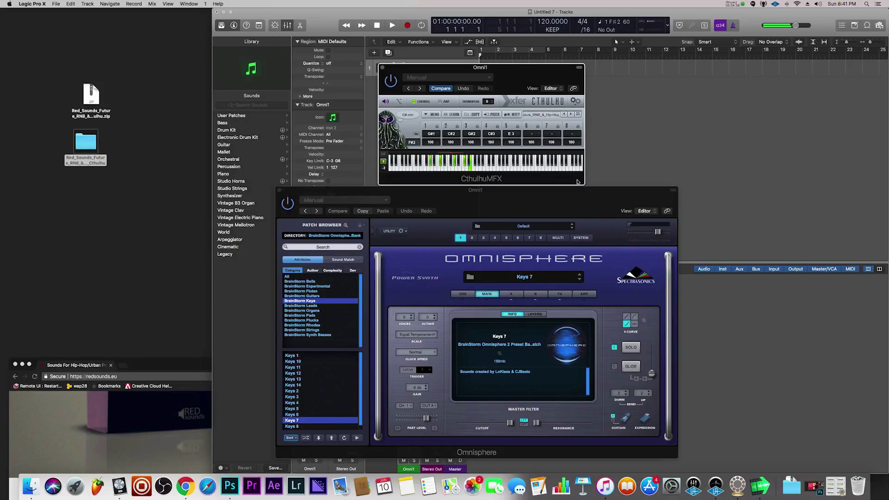
left_click(521, 70)
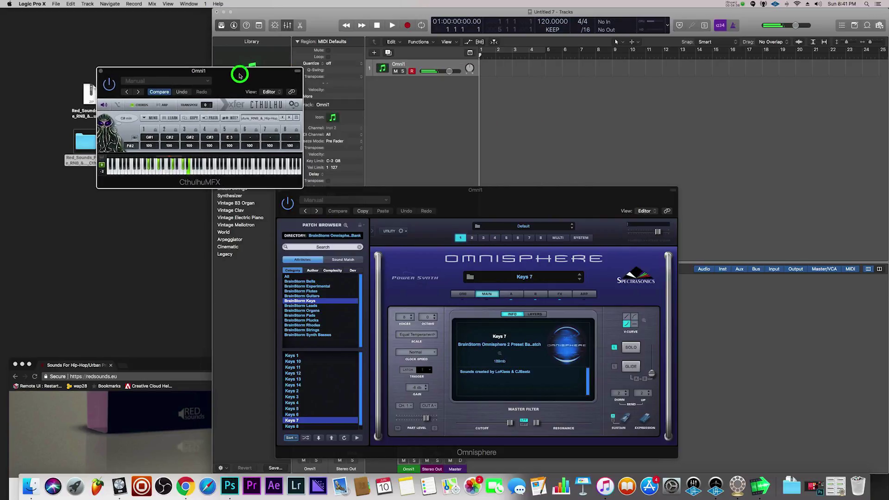
With the metronome on, record the chord playing into a new Omni1 MIDI region
left_click_drag(239, 75, 138, 75)
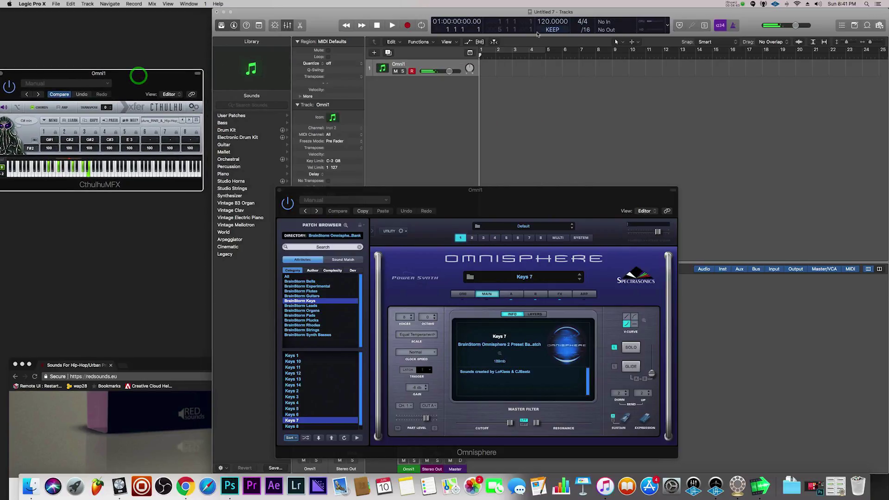
left_click(733, 27)
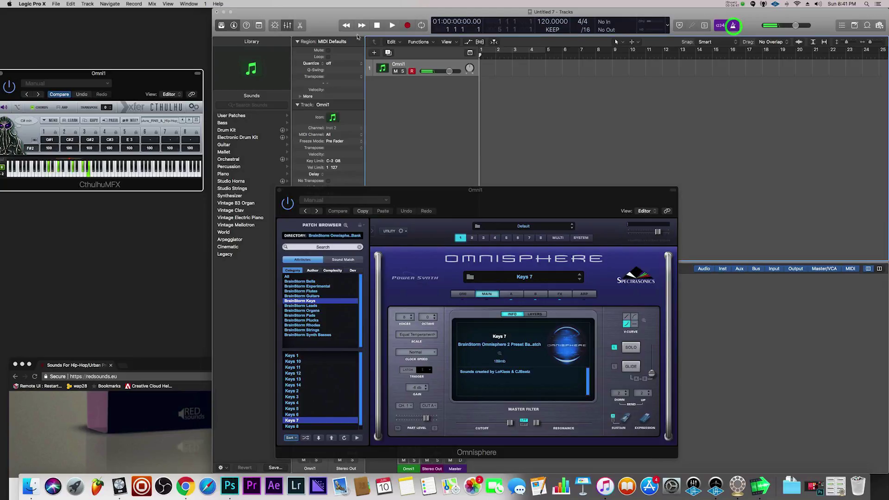
left_click(407, 25)
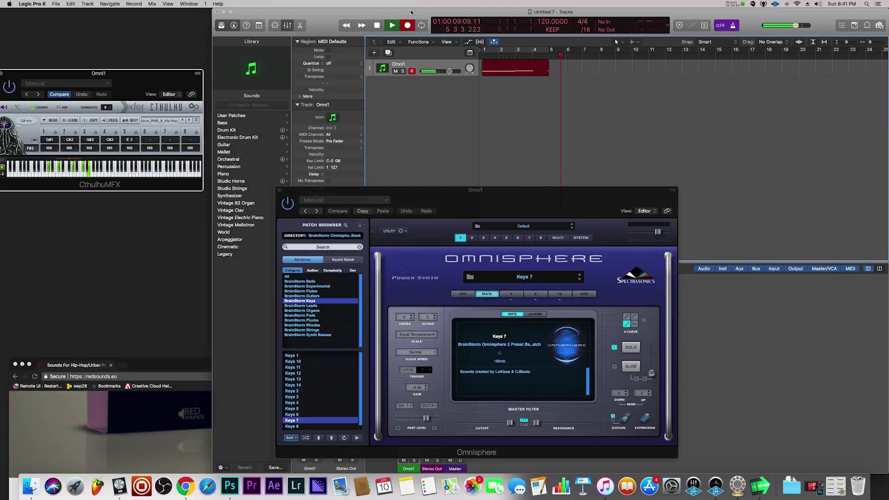
key("space")
left_click(507, 93)
Open the Omni1 region in an enlarged Piano Roll scrolled to bar 1, closing Omnisphere
left_click(506, 73)
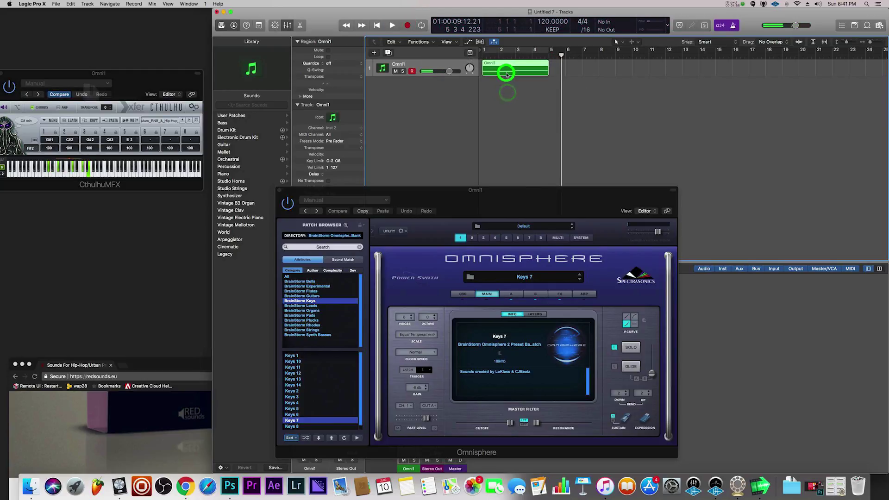
double_click(506, 73)
left_click(279, 189)
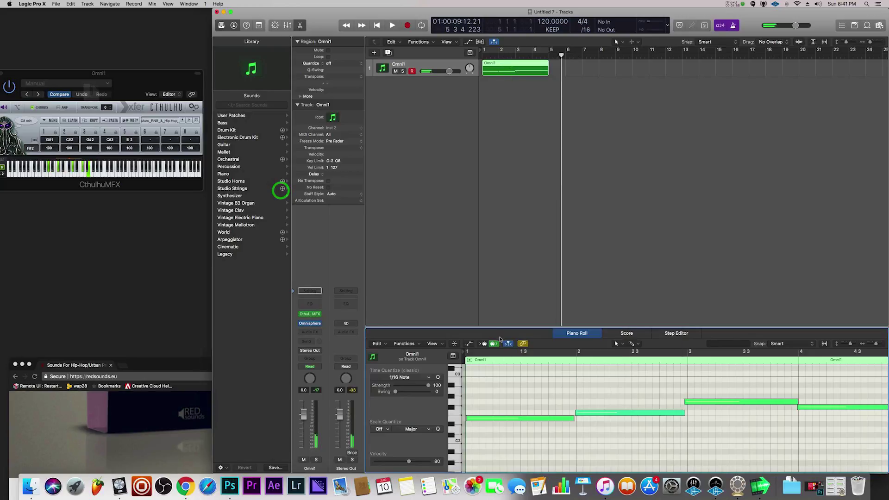
left_click_drag(496, 328, 492, 197)
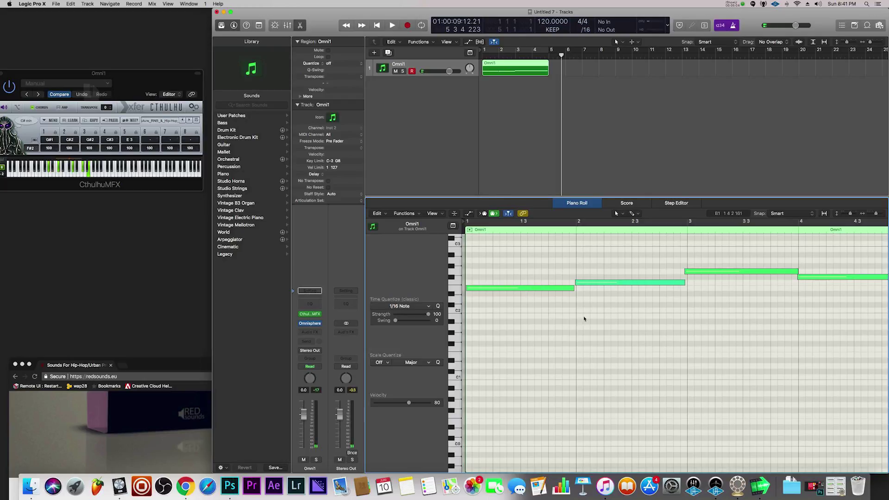
scroll(512, 297, "right", 5)
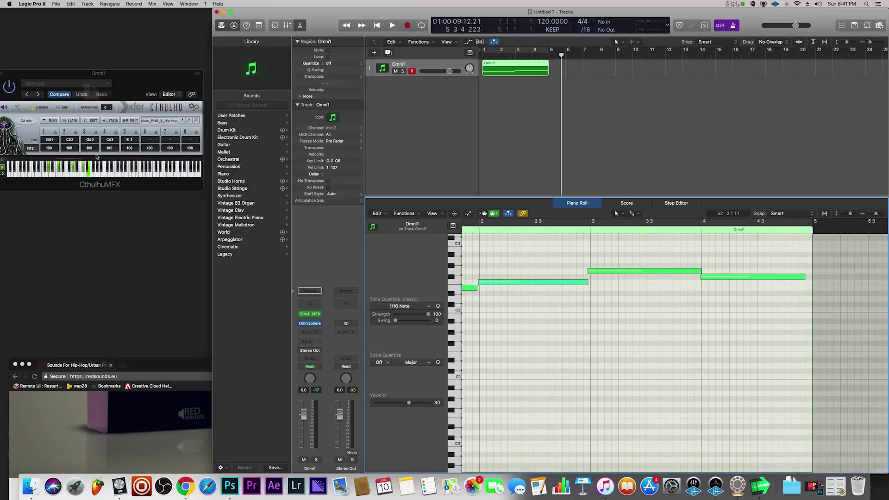
scroll(566, 300, "left", 3)
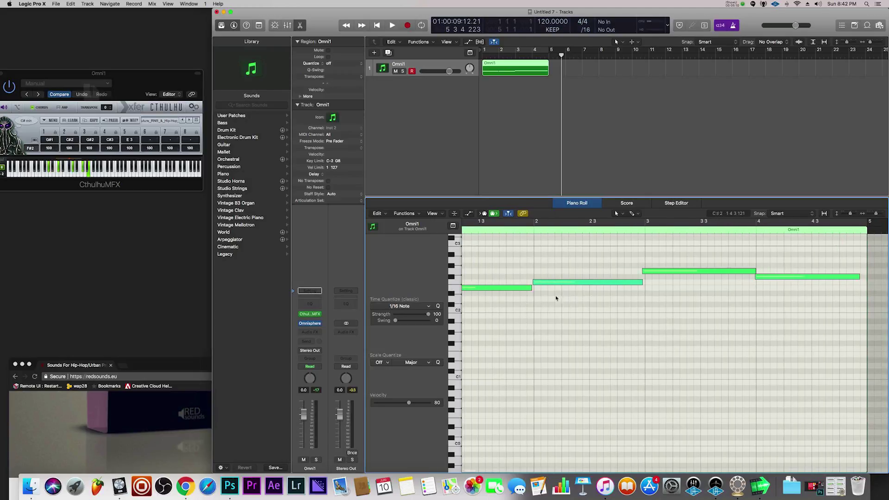
scroll(537, 292, "left", 2)
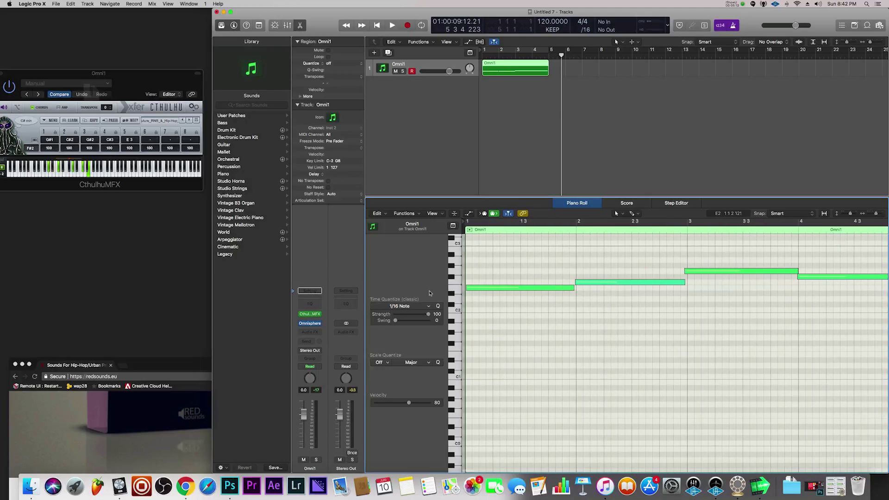
left_click(317, 316)
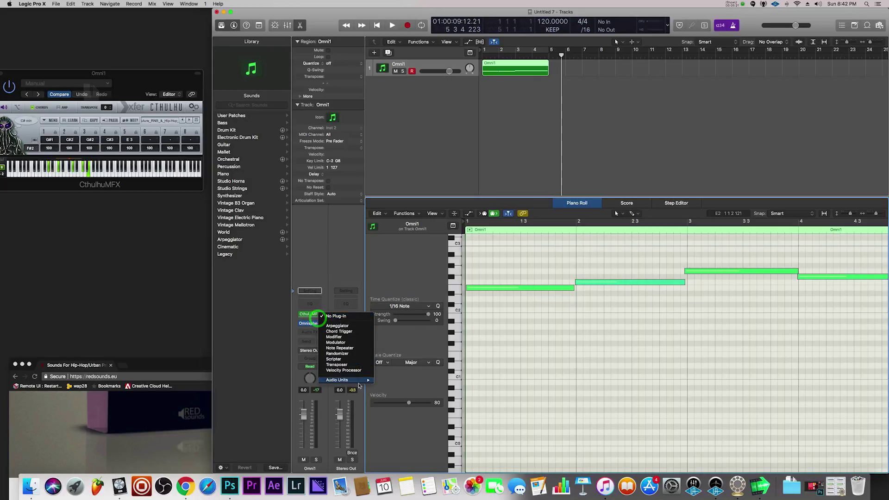
Insert AudioCR's Midi FX Freeze after CthulhuMFX on Omni1, with its window below Cthulhu's
mouse_move(359, 381)
mouse_move(401, 392)
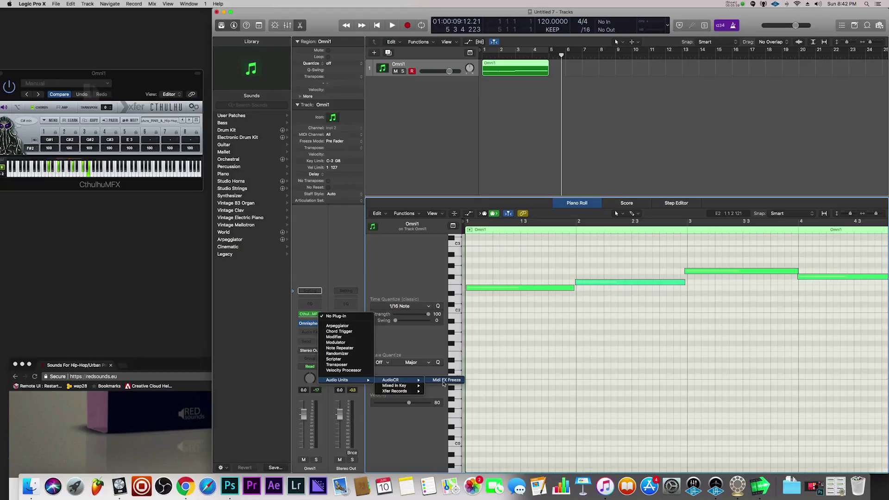
left_click(444, 381)
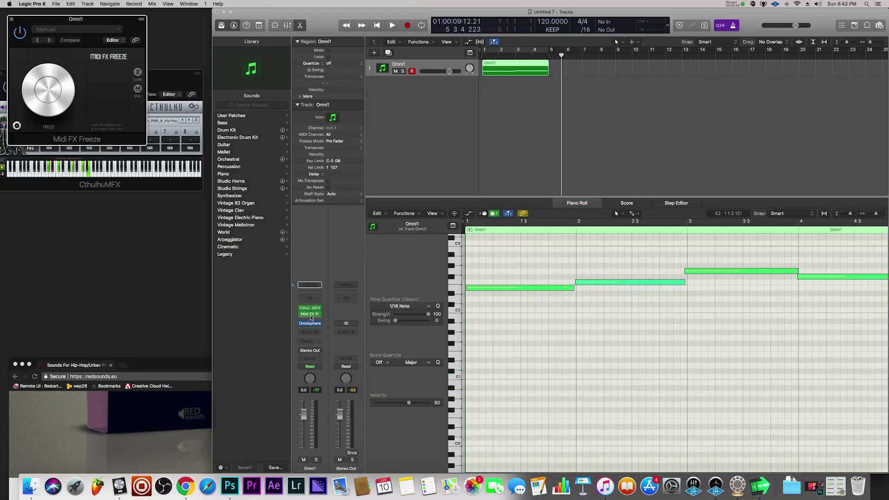
left_click(311, 316)
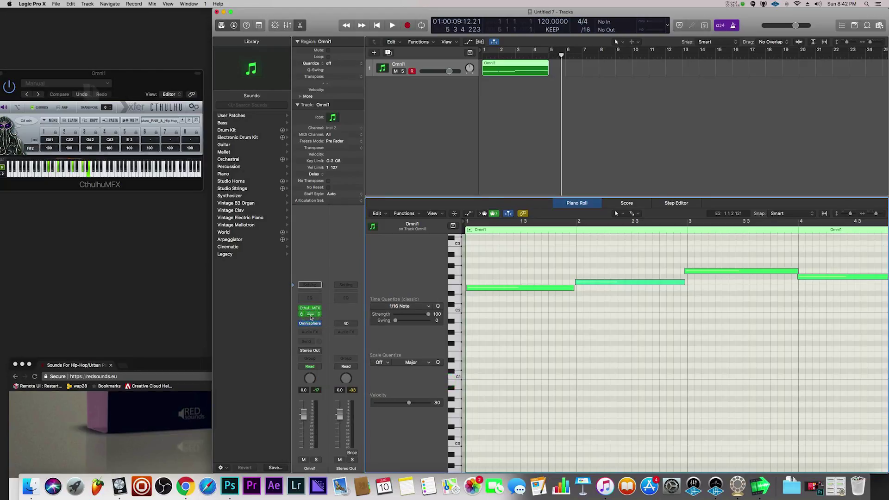
left_click(310, 316)
left_click_drag(93, 27, 129, 221)
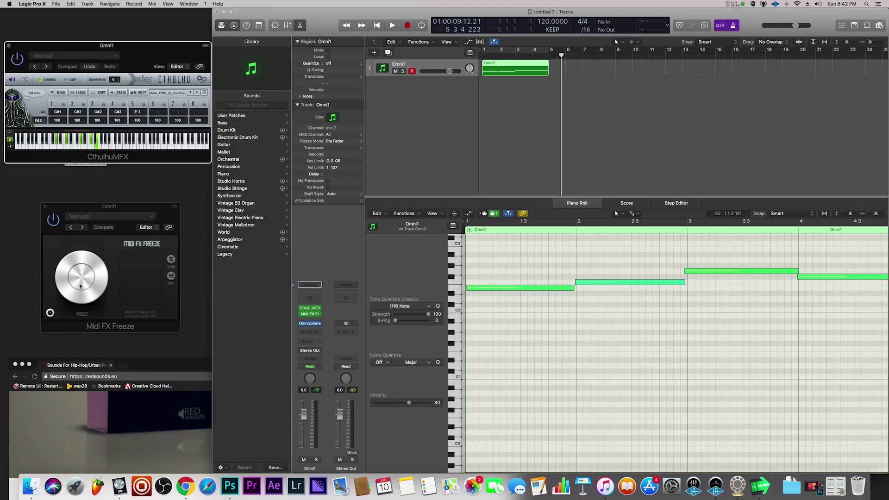
Capture Cthulhu's chord playback with Midi FX Freeze, placing it at bar 1 and the original at bar 13
left_click(377, 25)
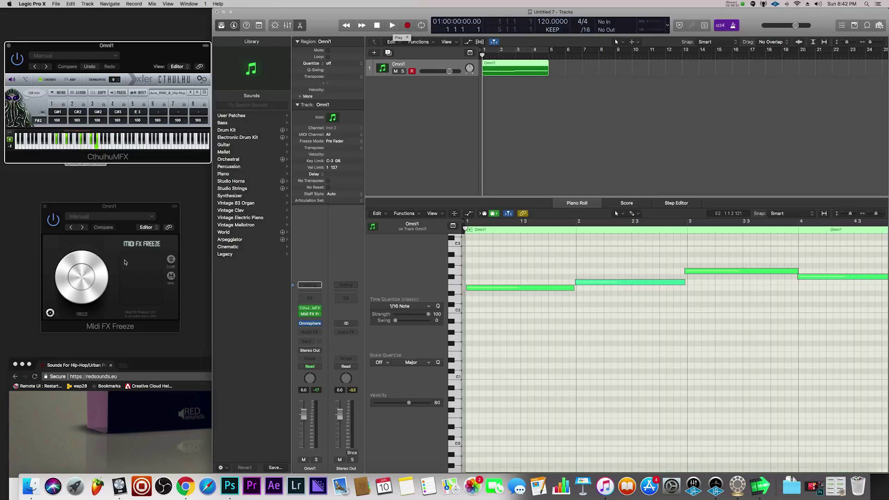
left_click(83, 278)
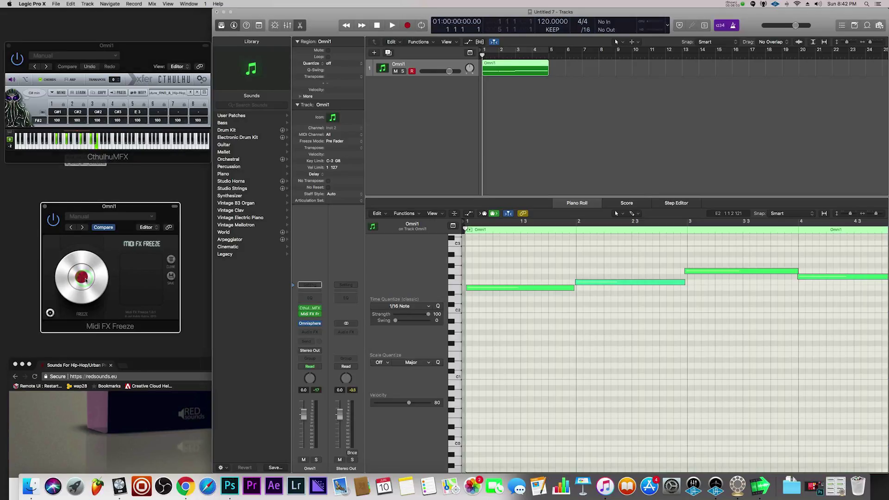
left_click(392, 26)
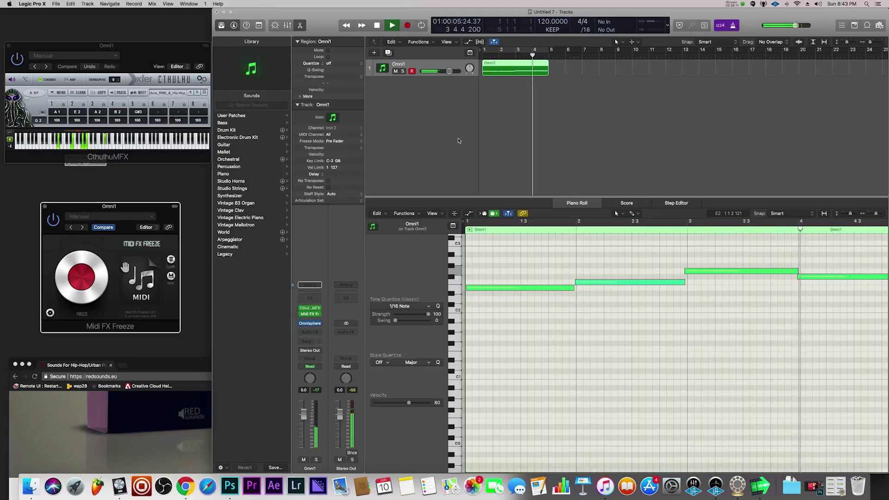
left_click(377, 26)
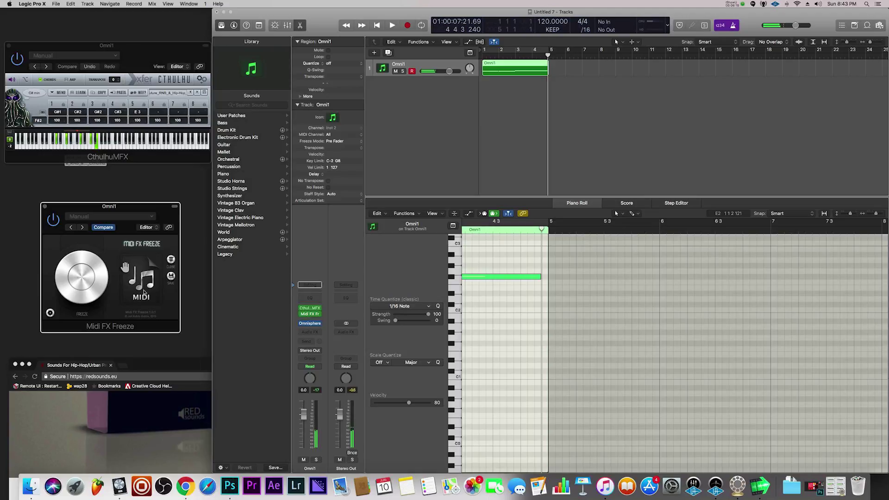
left_click_drag(142, 290, 724, 67)
left_click_drag(512, 78, 514, 69)
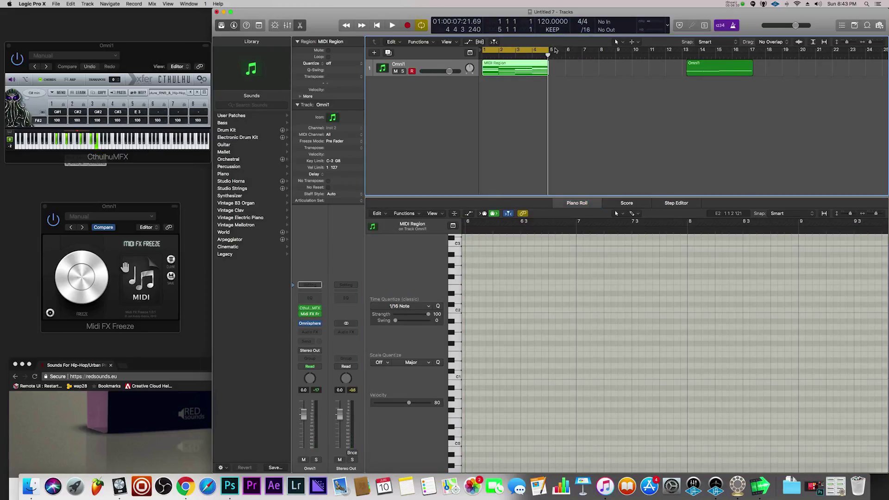
Zoom the piano roll out to bars 1–10 and marquee-select all 18 notes
key("Return")
scroll(547, 358, "up", 2)
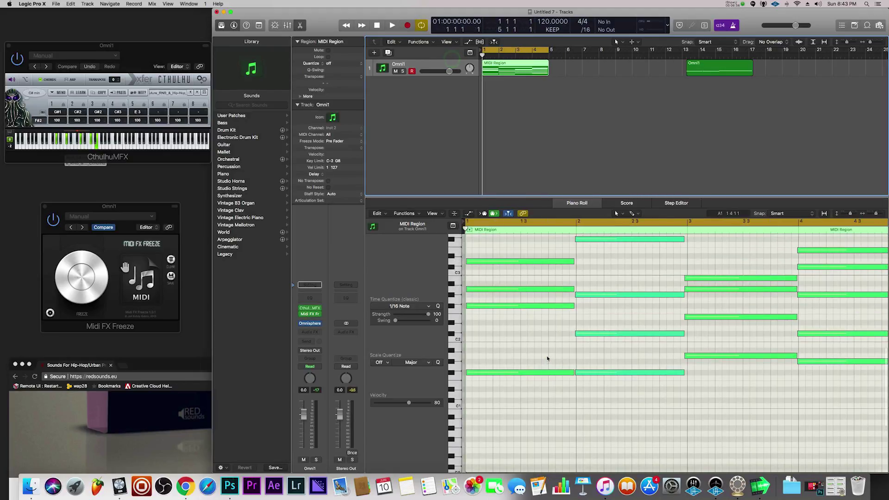
scroll(547, 358, "right", 2)
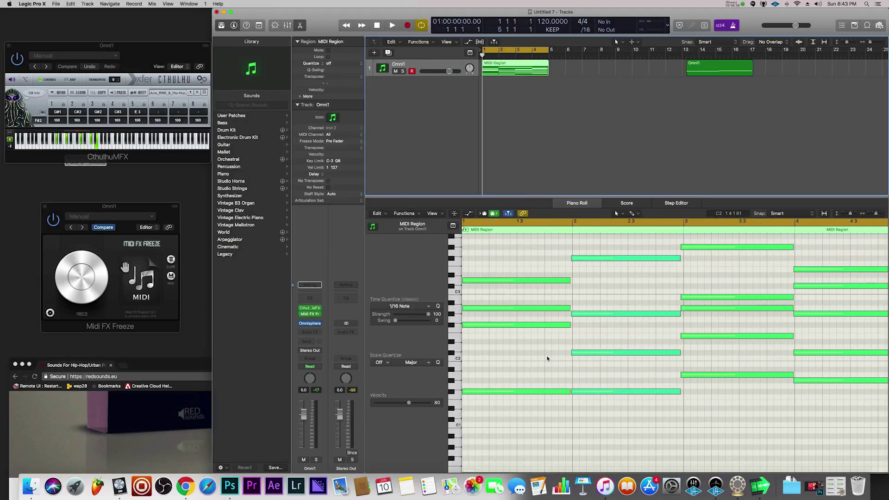
left_click(547, 357, "ctrl+alt")
left_click_drag(479, 240, 591, 439)
Apply the Humanize MIDI Transform to the selection, lowering velocity from 48 to 41
left_click(404, 214)
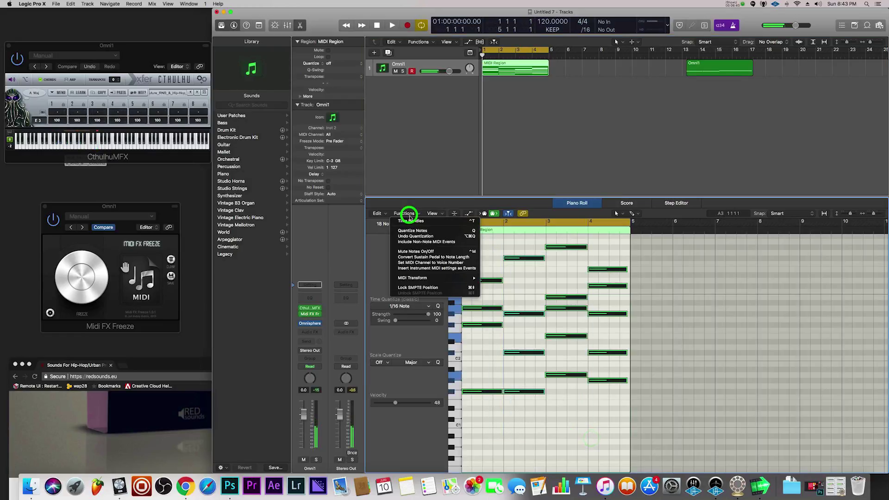
mouse_move(447, 281)
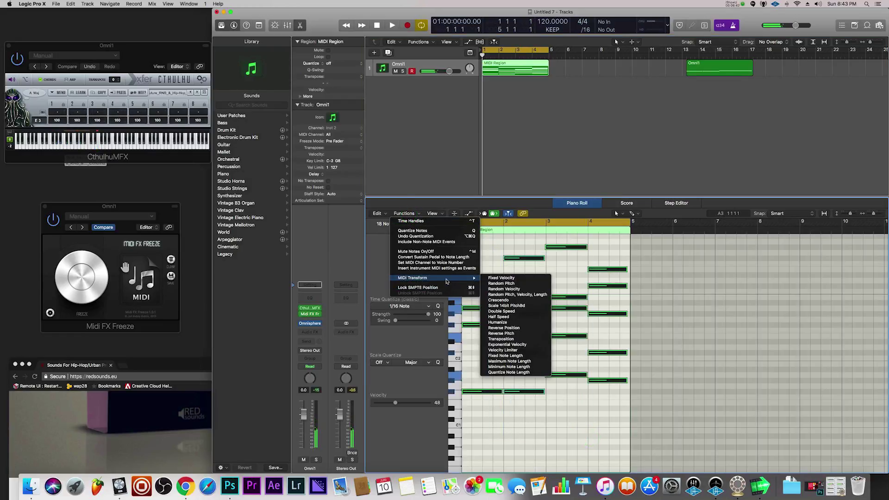
left_click(502, 322)
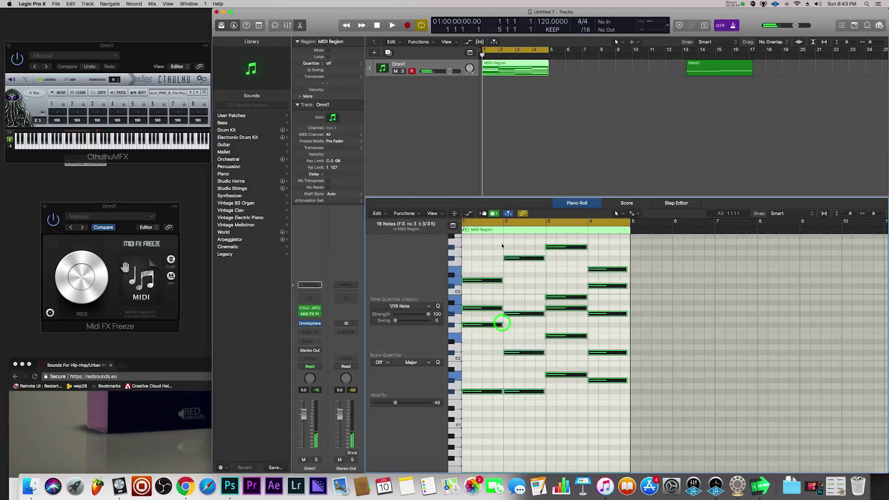
left_click(677, 277)
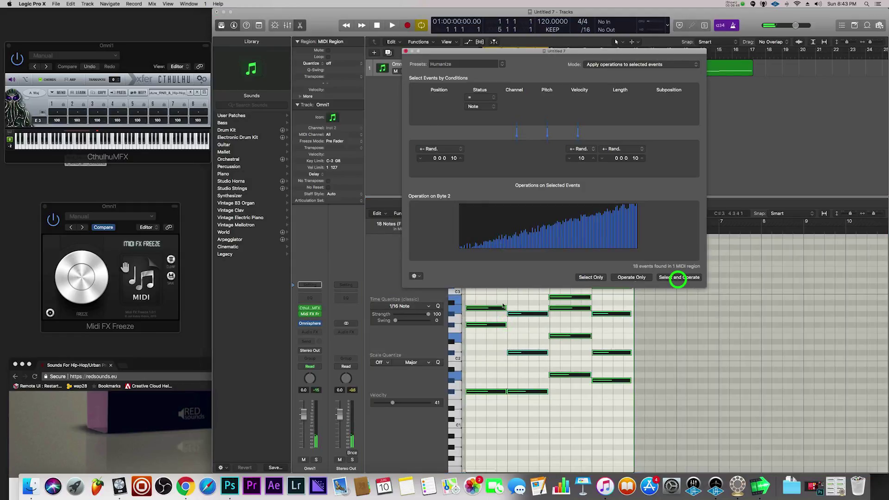
Close the Humanize window, audition the humanized chords, and move the region to bar 6
left_click(405, 52)
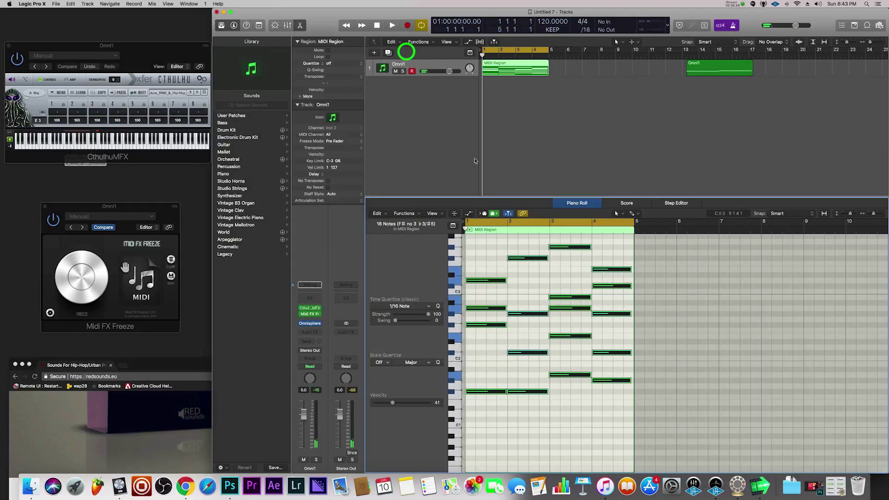
left_click(550, 260)
left_click(302, 309)
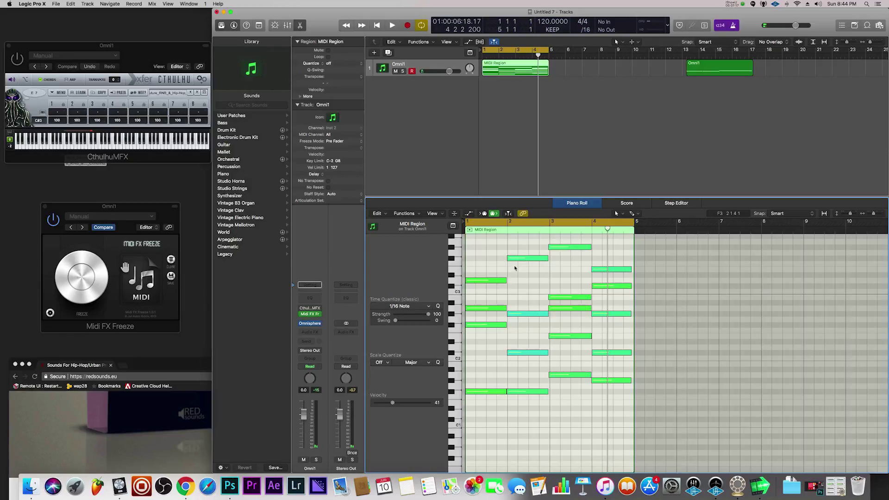
key("space")
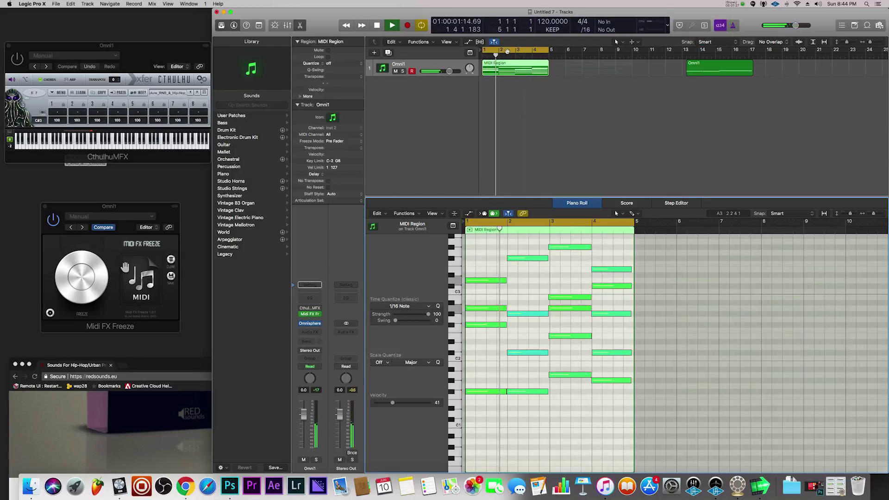
left_click_drag(514, 67, 597, 67)
key("space")
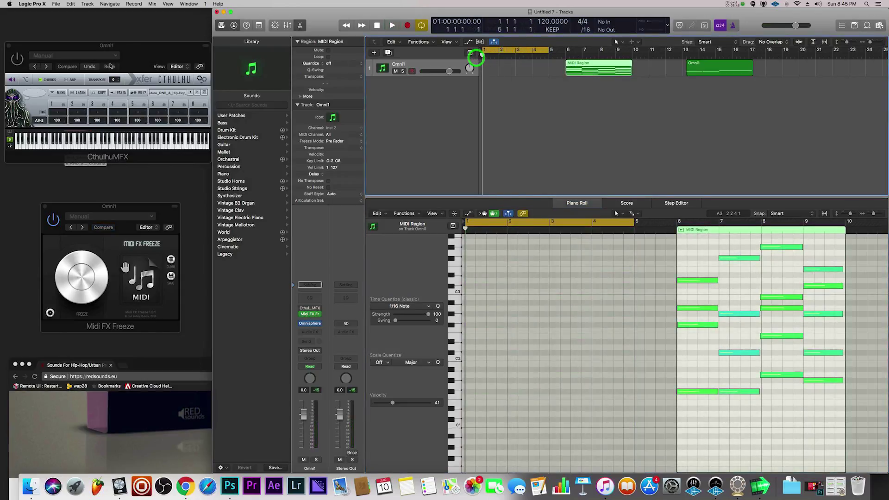
Load Cthulhu chord preset 38. Future_RNB_&_Hip-Hop_Cm and bring up the Omnisphere window
left_click(168, 94)
mouse_move(203, 119)
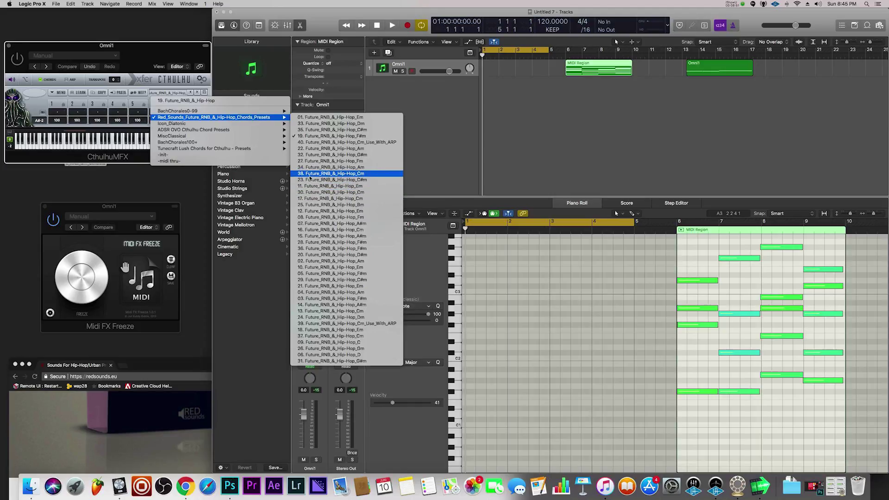
left_click(309, 178)
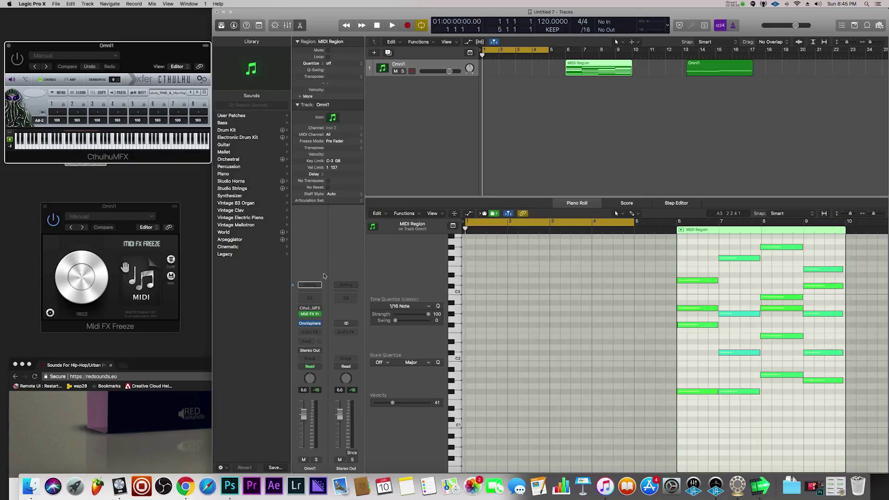
left_click(310, 323)
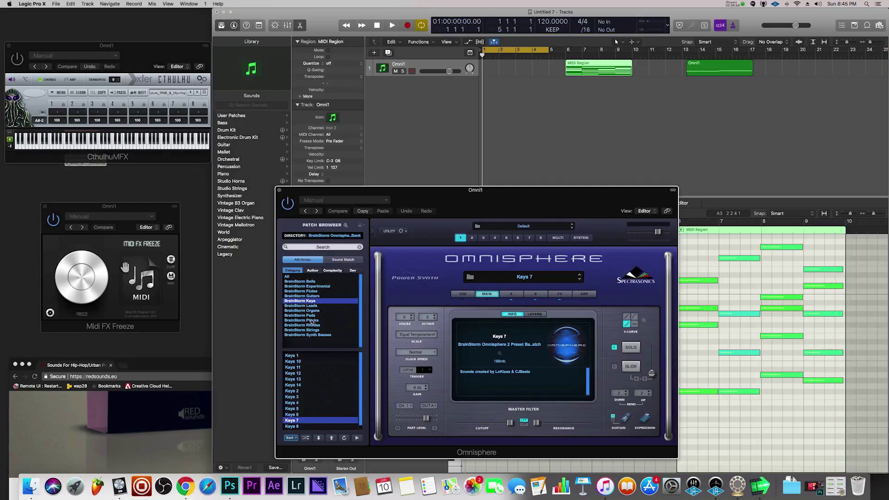
Load the Keys 9 patch in Omnisphere and move its window aside
scroll(309, 415, "down", 1)
left_click(294, 426)
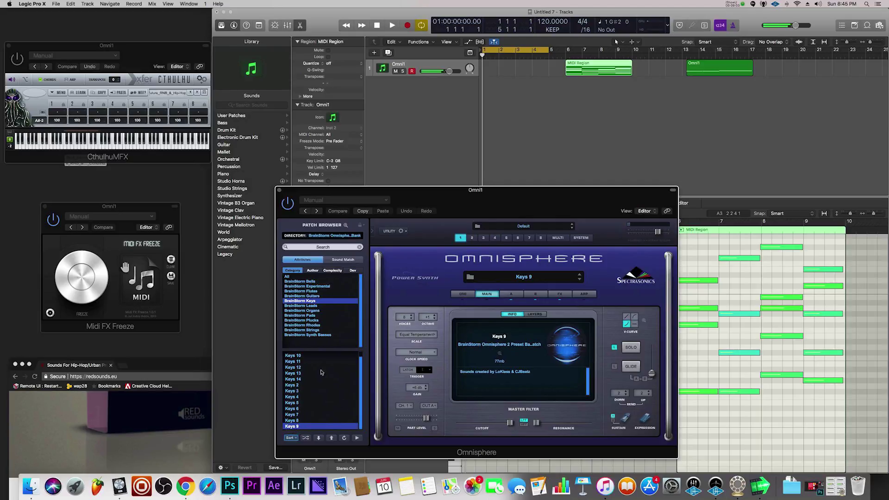
left_click_drag(381, 191, 525, 172)
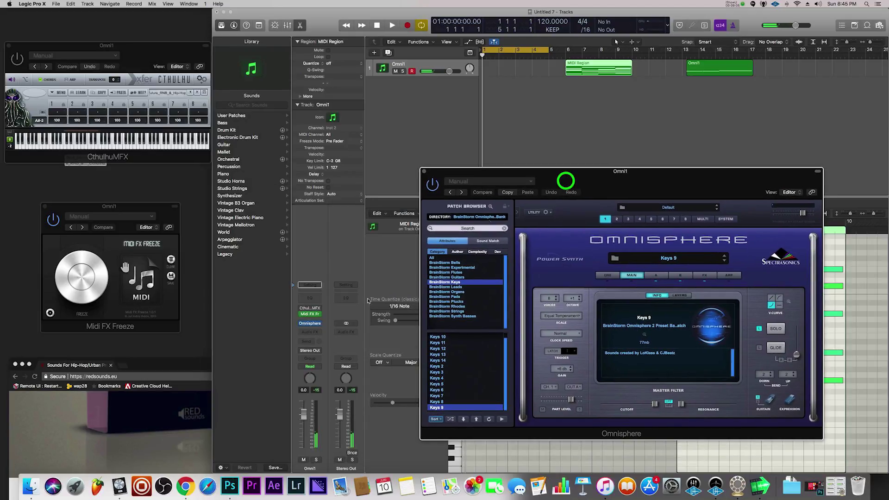
left_click(303, 309)
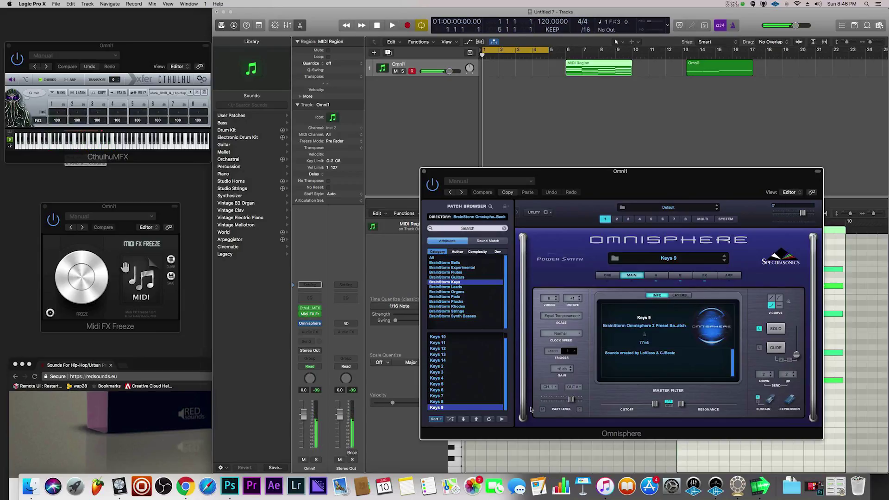
Switch to Keys 12, lower Omni1 volume to -7.6 dB and raise the tempo to 135 BPM
scroll(445, 380, "up", 1)
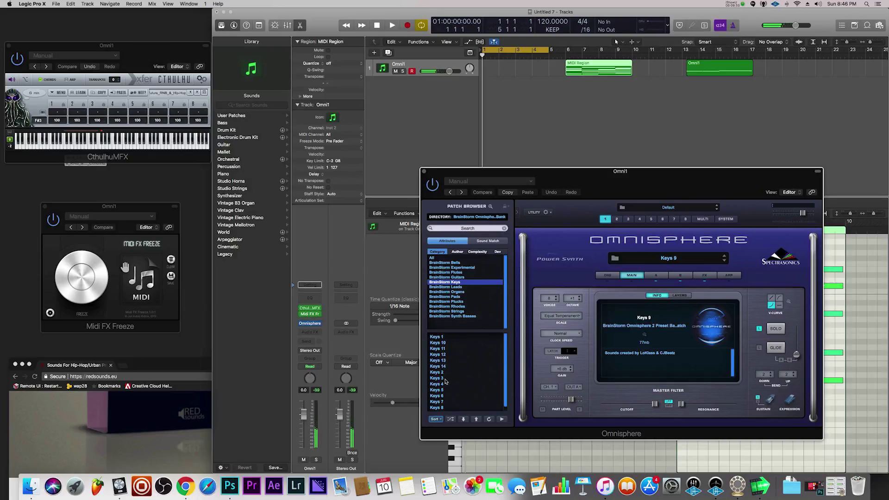
left_click(439, 354)
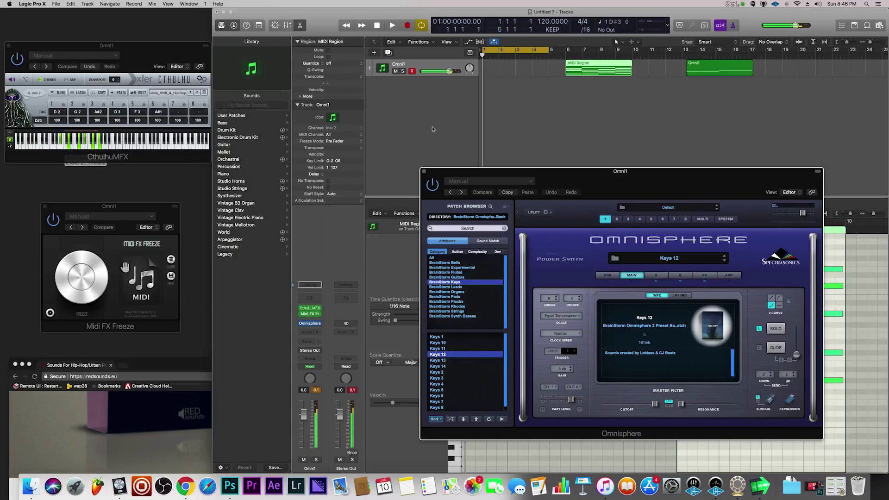
left_click_drag(448, 76, 425, 86)
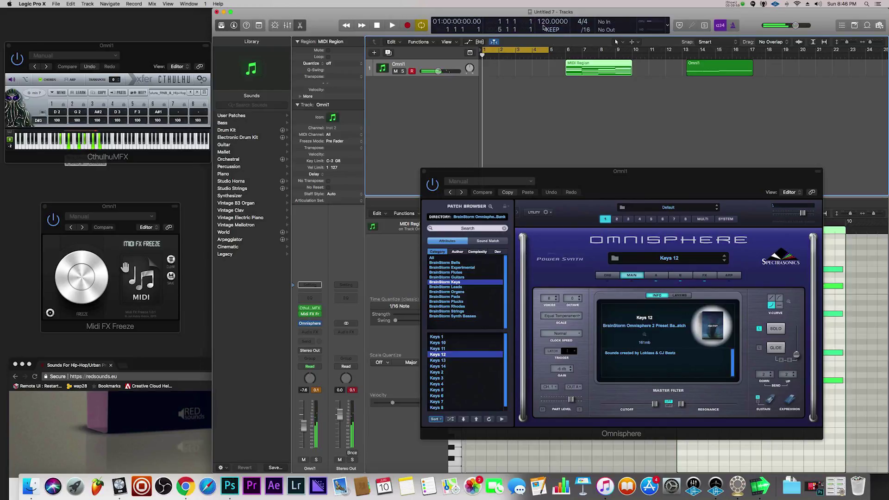
left_click_drag(544, 28, 542, 5)
Record a new Omni1 take from bar 1, select it, and close the Omnisphere window
key("r")
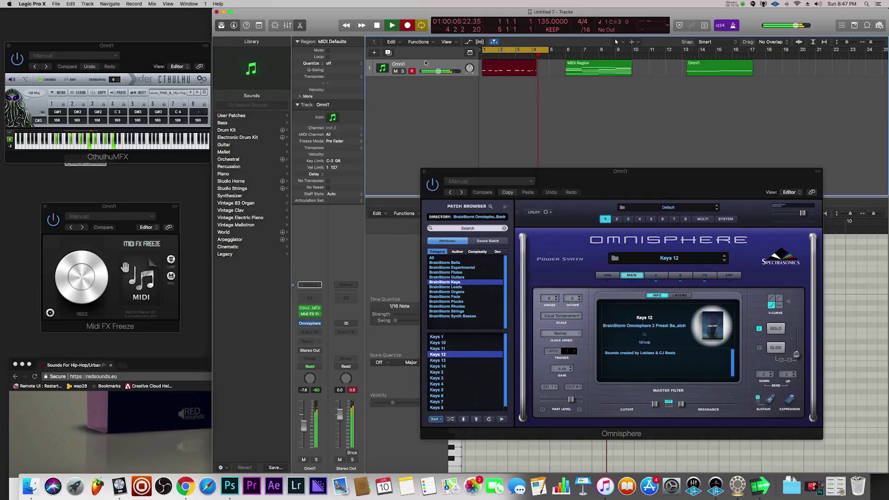
key("space")
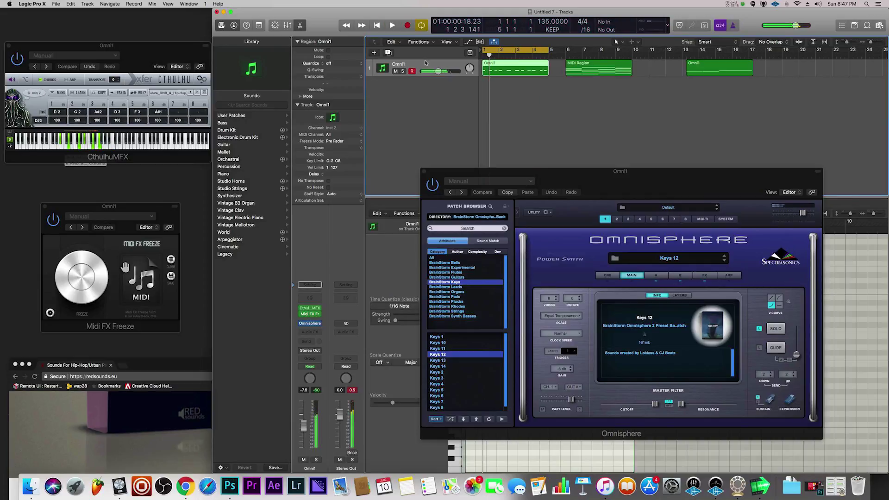
left_click(511, 93)
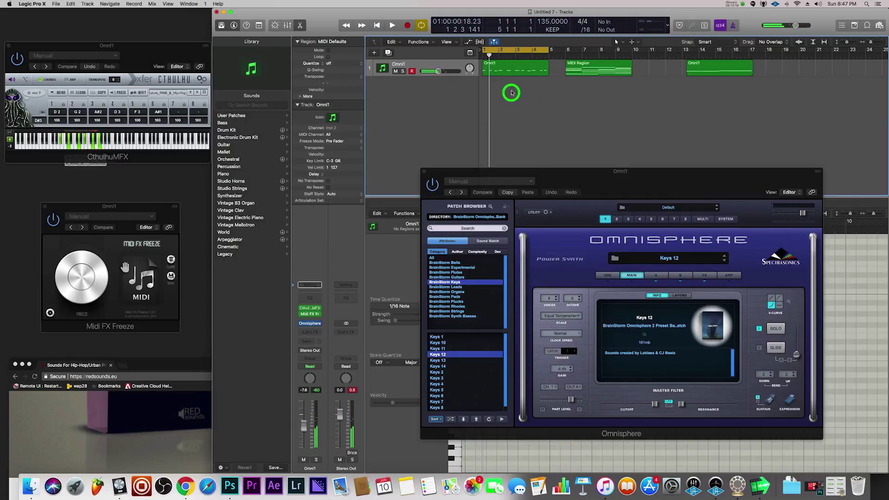
left_click(503, 70)
left_click(425, 173)
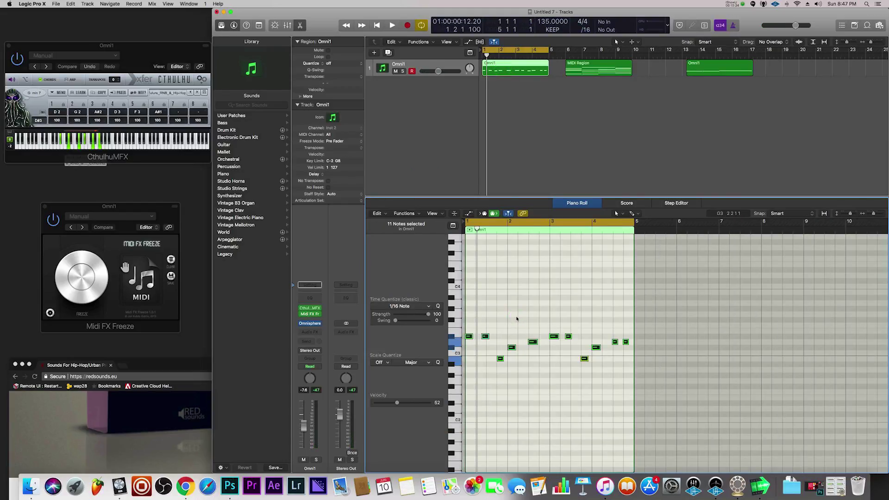
Play the progression, reopen the MIDI FX Freeze window and return the playhead to bar 1
key("space")
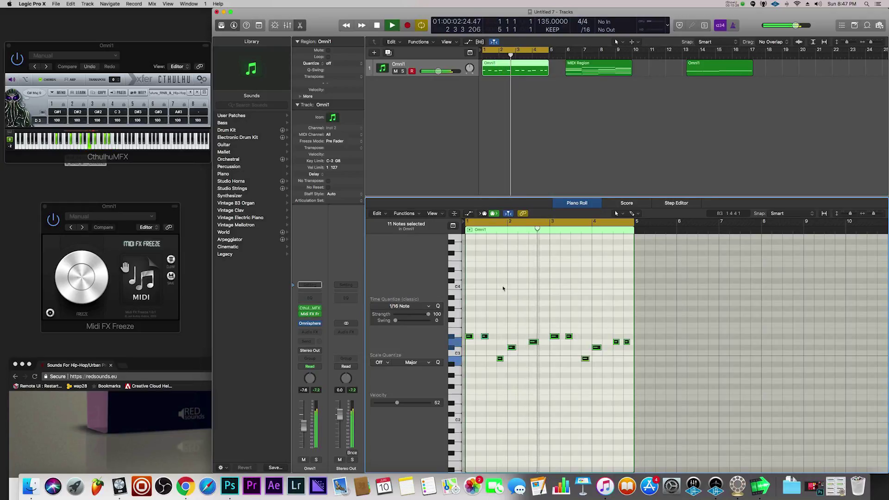
key("space")
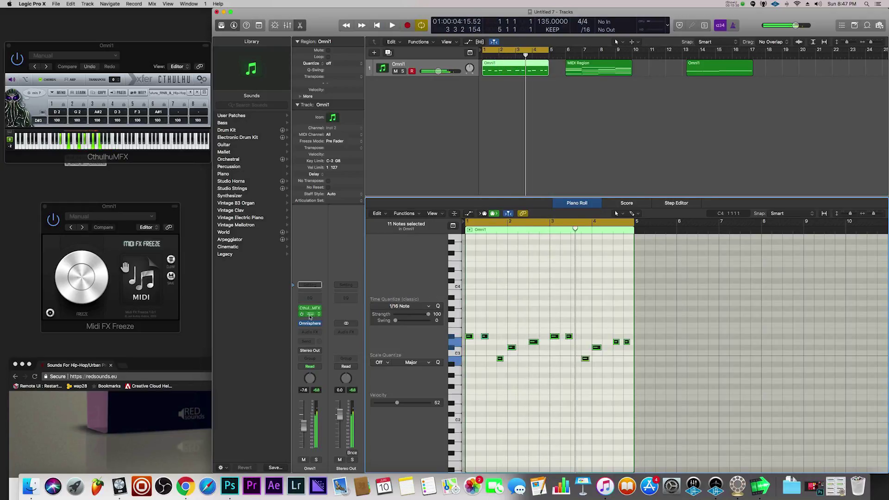
left_click(309, 314)
left_click(309, 314)
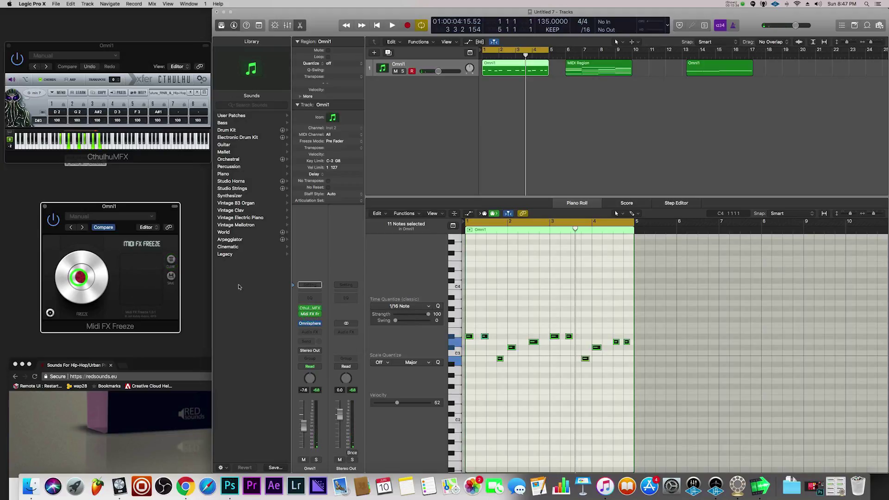
left_click(419, 52)
key("Return")
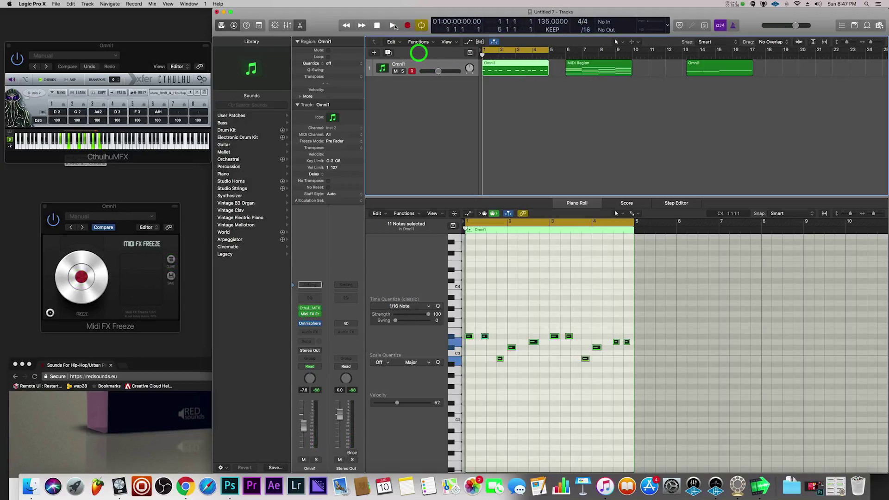
Play from bar 1 through MIDI FX Freeze and drag the frozen MIDI into the arrangement
left_click(391, 26)
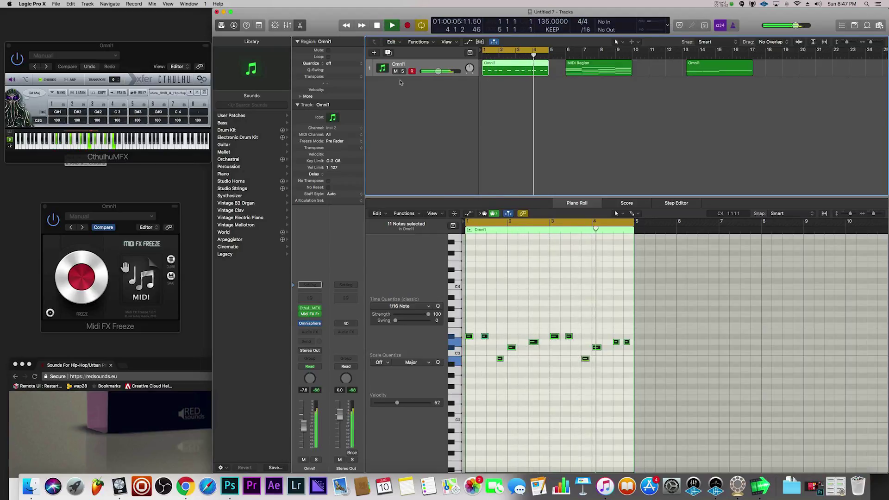
key("space")
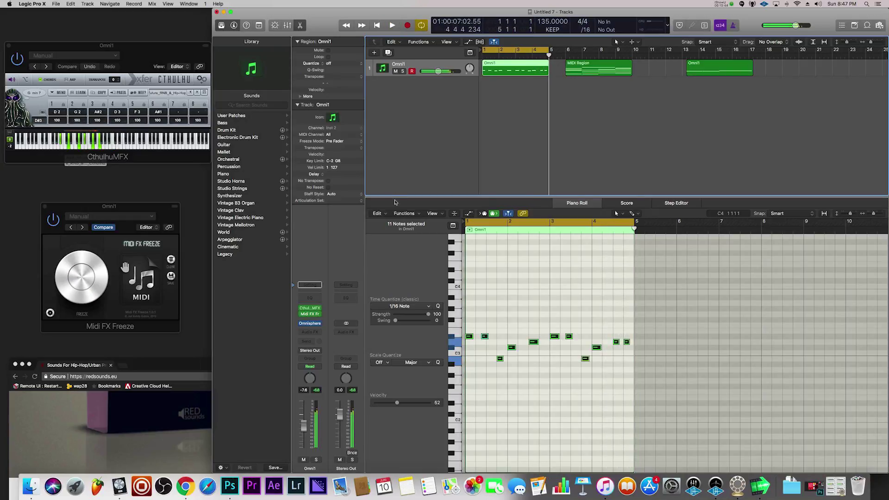
left_click(142, 280)
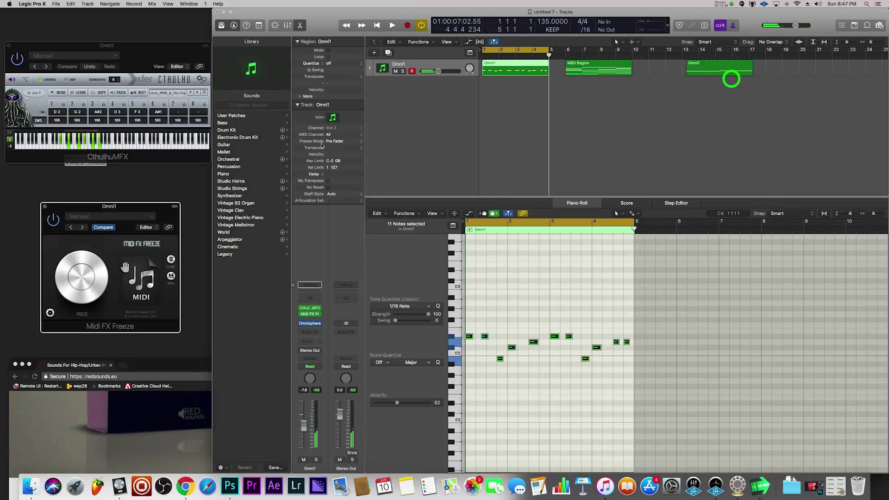
left_click_drag(287, 266, 768, 68)
Move the bar 6–9 region to bar 22, Omni1 to bar 9, and the frozen region to bar 1
left_click(621, 73)
left_click_drag(622, 73, 887, 70)
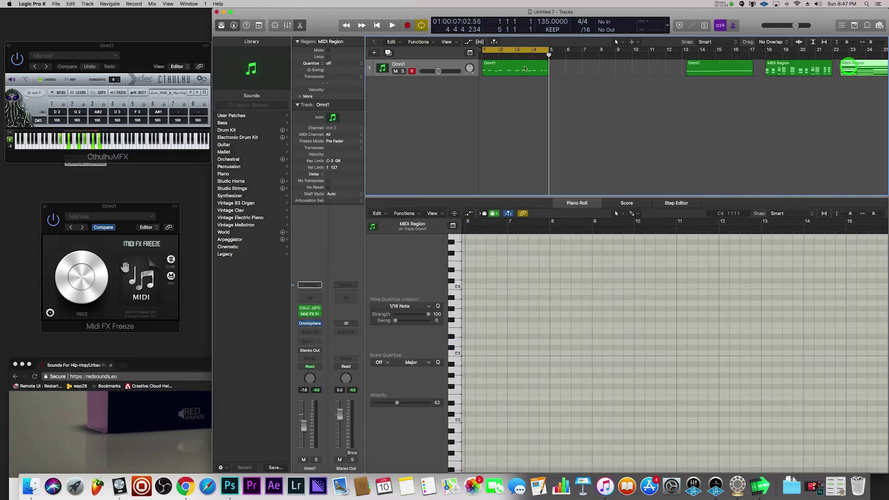
left_click_drag(505, 69, 631, 70)
left_click(789, 69)
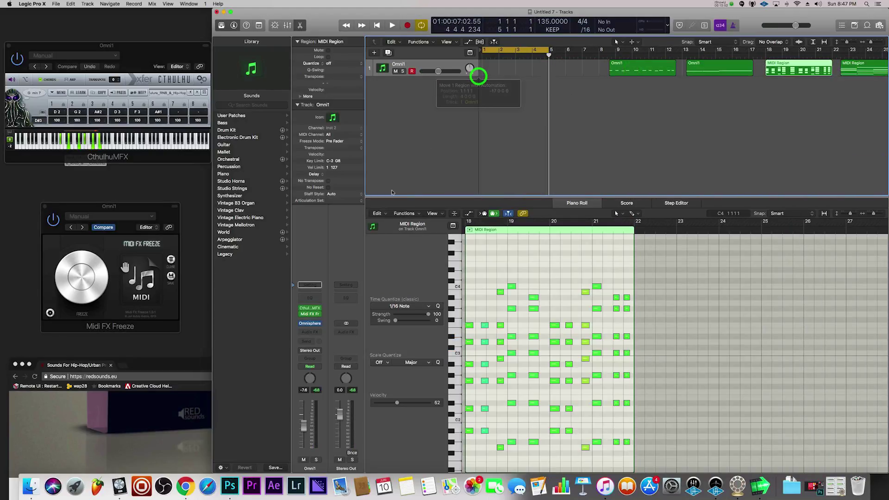
left_click_drag(793, 75, 510, 70)
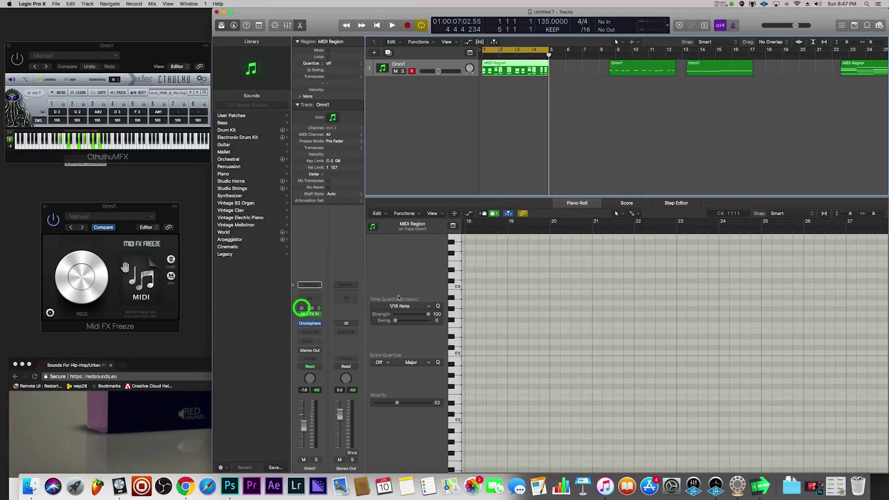
key("space")
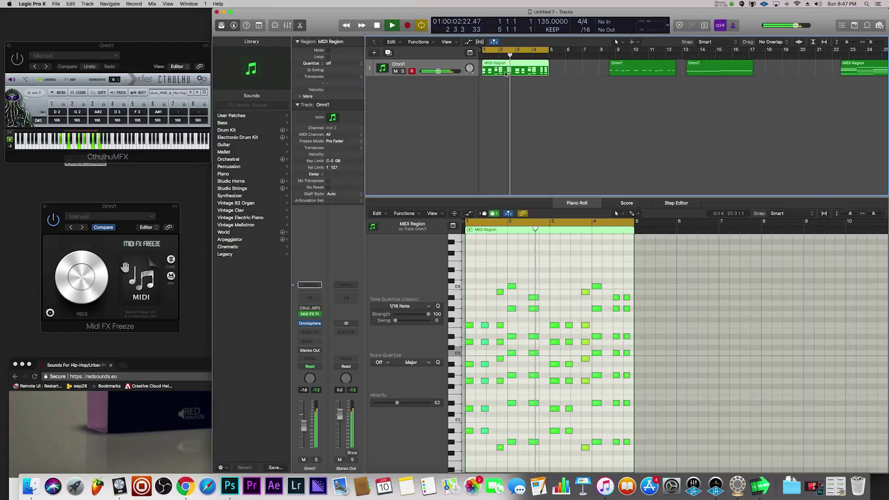
Reopen the note editor for the frozen region and enlarge it to show more notes
double_click(505, 72)
key("e")
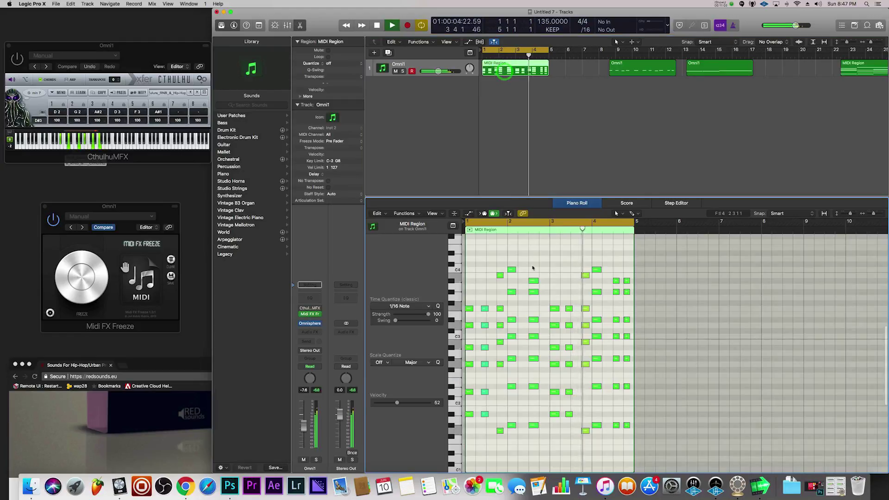
left_click_drag(541, 197, 542, 174)
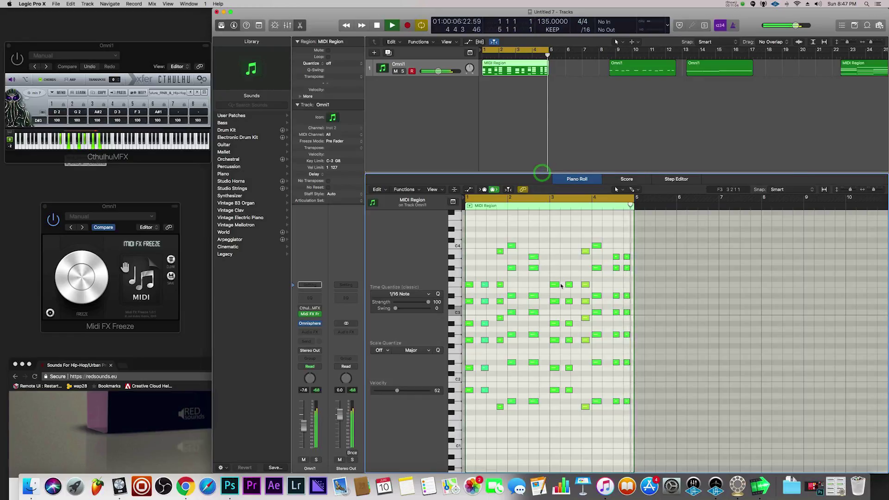
key("space")
Select all 71 notes and apply Humanize, lowering velocity from 52 to 44
key("super+a")
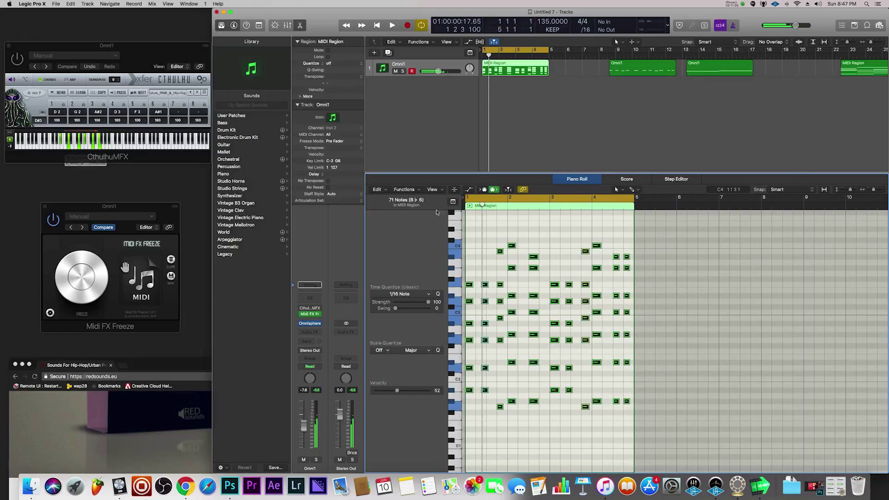
left_click(411, 189)
mouse_move(427, 256)
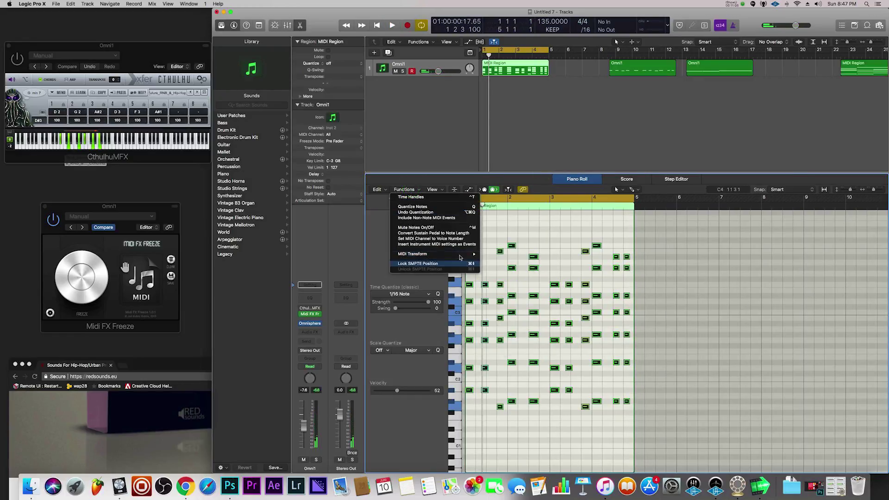
left_click(506, 298)
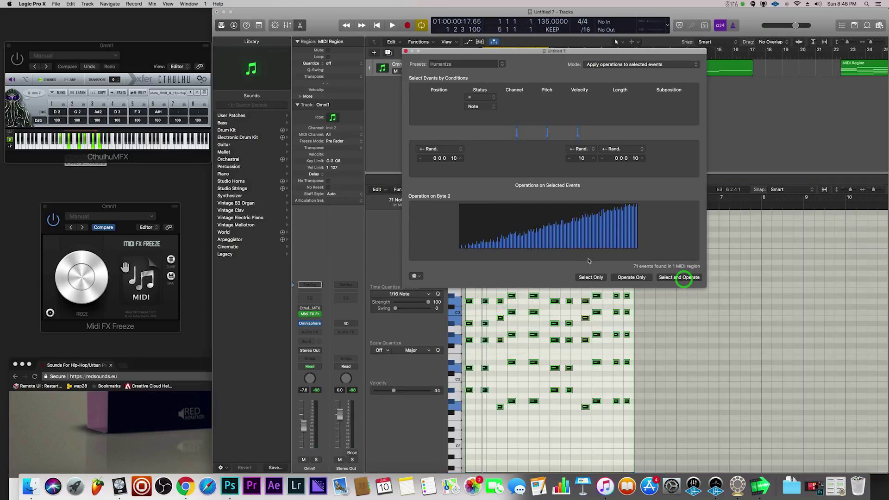
key("space")
left_click(405, 51)
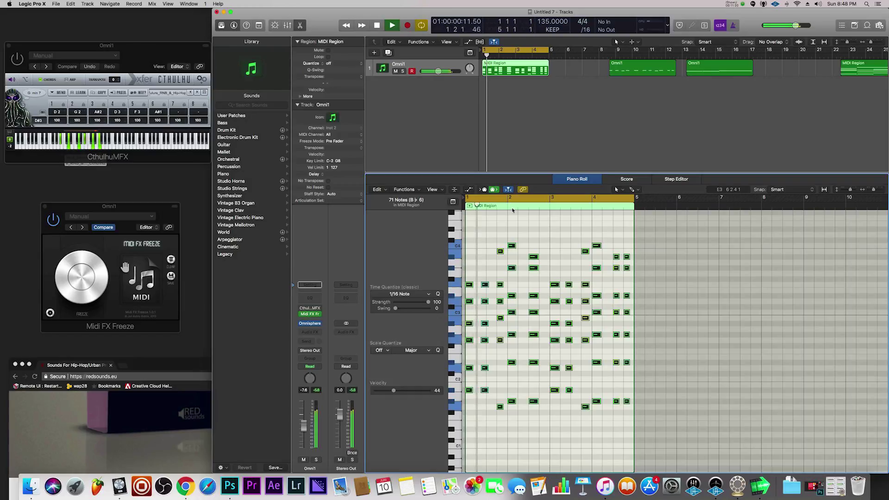
key("space")
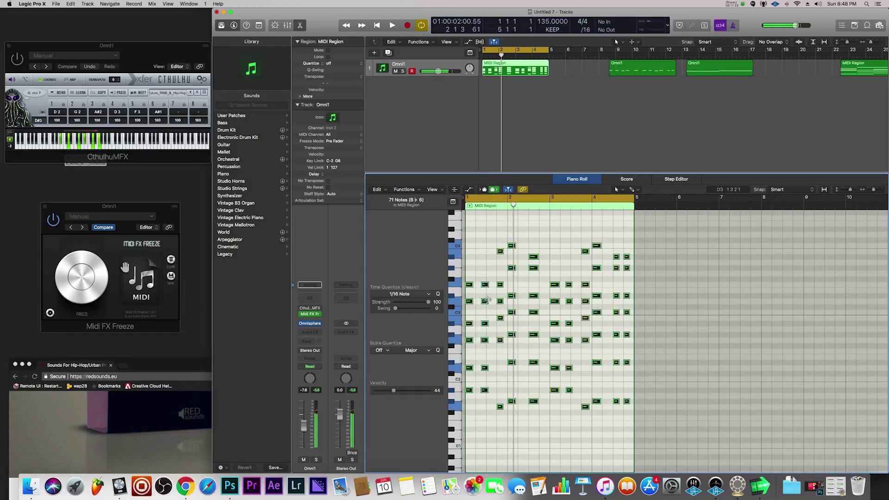
Nudge five notes by hand: one down to G#2, D#3, D3 and a bar-4 C3 later, one C3 earlier
left_click(492, 291)
left_click_drag(488, 303, 519, 334)
left_click_drag(512, 296, 544, 303)
left_click_drag(549, 343, 540, 342)
left_click_drag(570, 303, 577, 304)
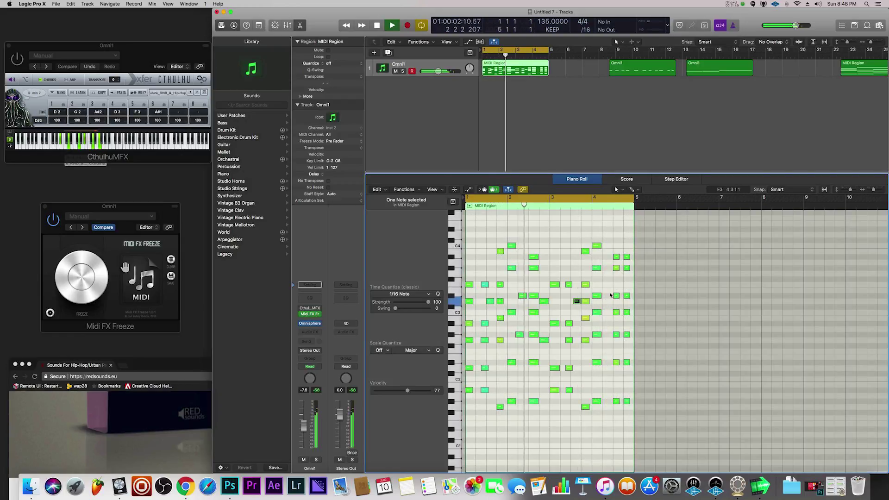
left_click_drag(594, 313, 606, 313)
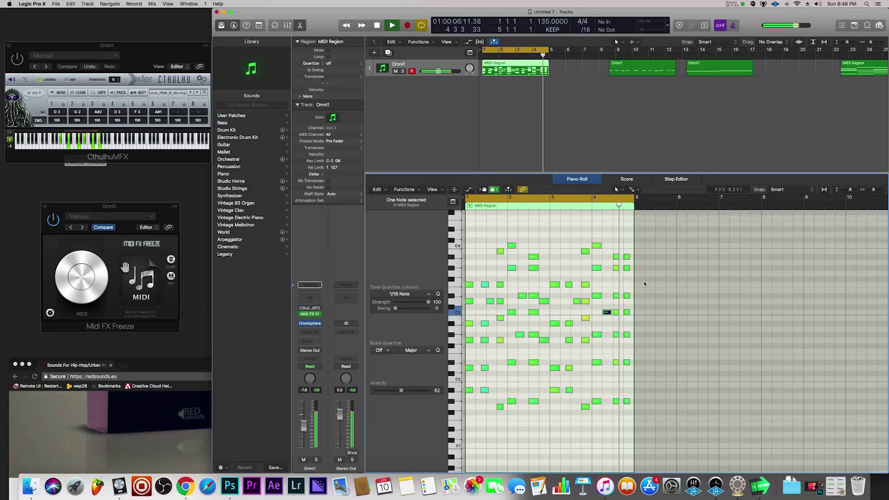
left_click(607, 227)
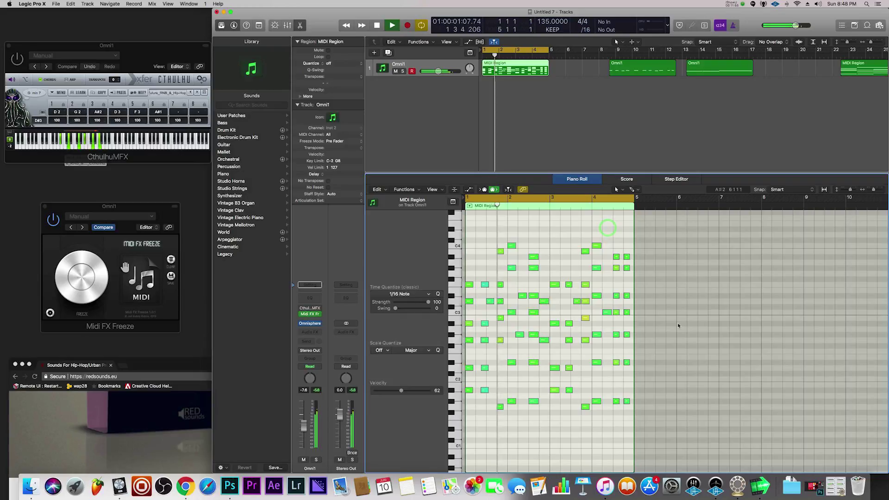
Stop playback and load Cthulhu preset 15. Future_RNB_&_Hip-Hop_A#m
key("space")
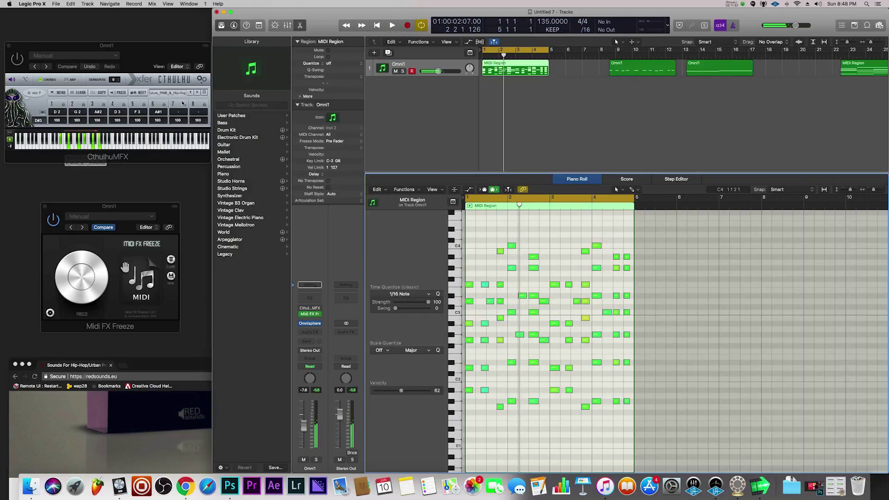
left_click(169, 92)
mouse_move(198, 117)
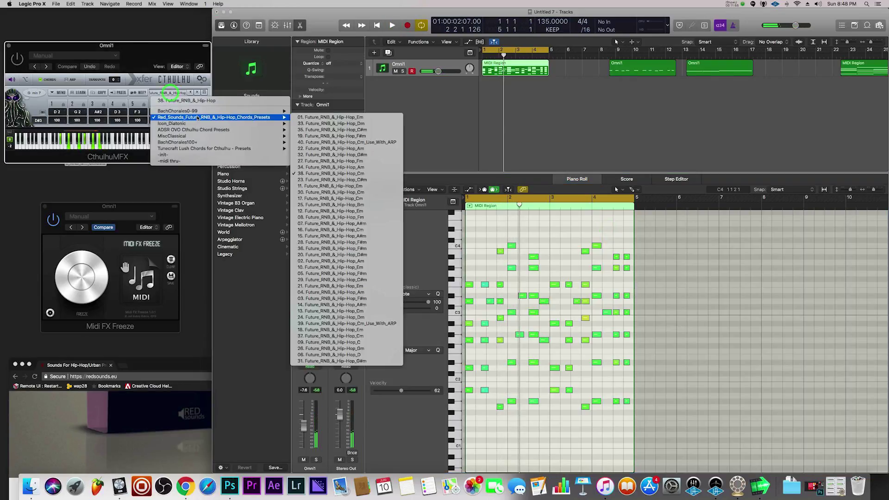
left_click(352, 237)
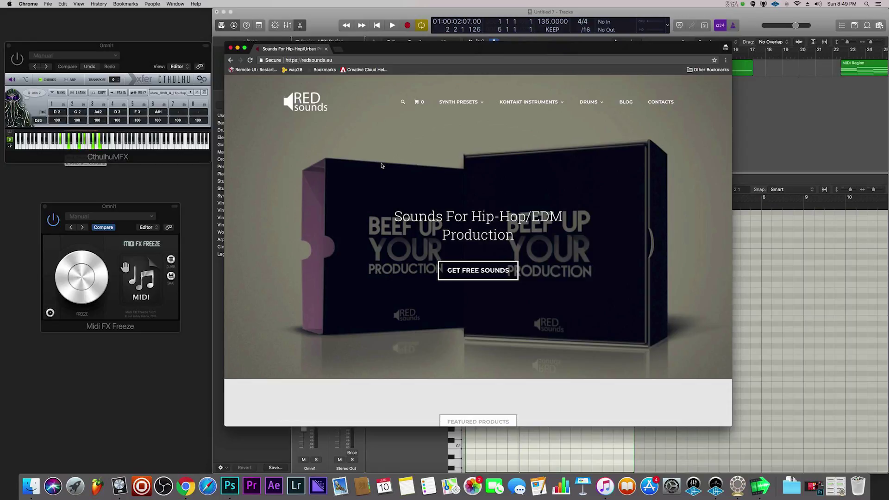
Scroll redsounds.eu down to Featured Products, showing Future RNB & Hip-Hop Chords For Cthulhu
scroll(381, 165, "down", 5)
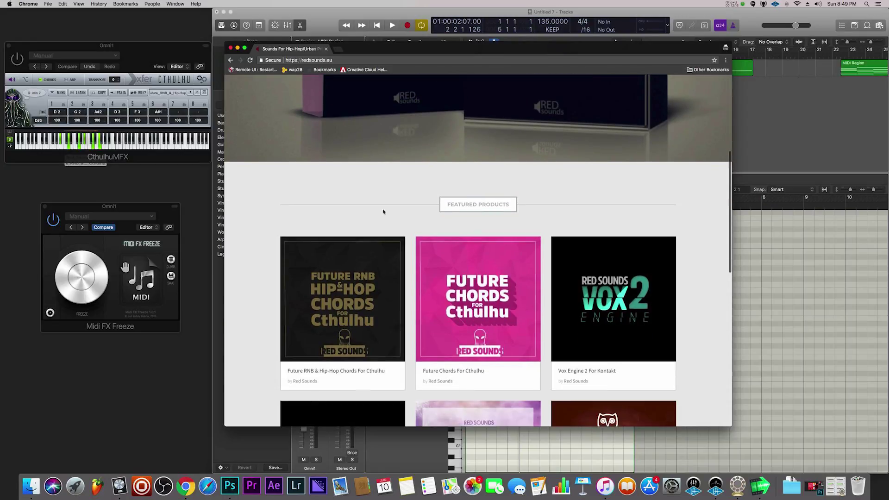